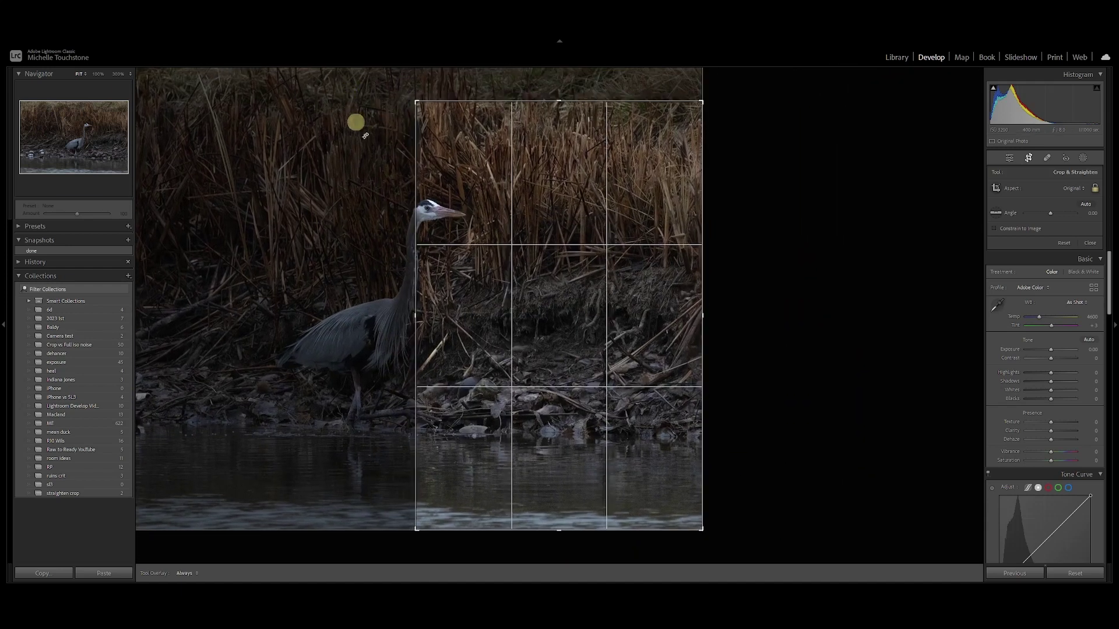
- Reposition and apply the portrait crop around the heron, then shape a gentle S-curve that darkens the shadows and lifts the highlights
drag(440, 208, 625, 226)
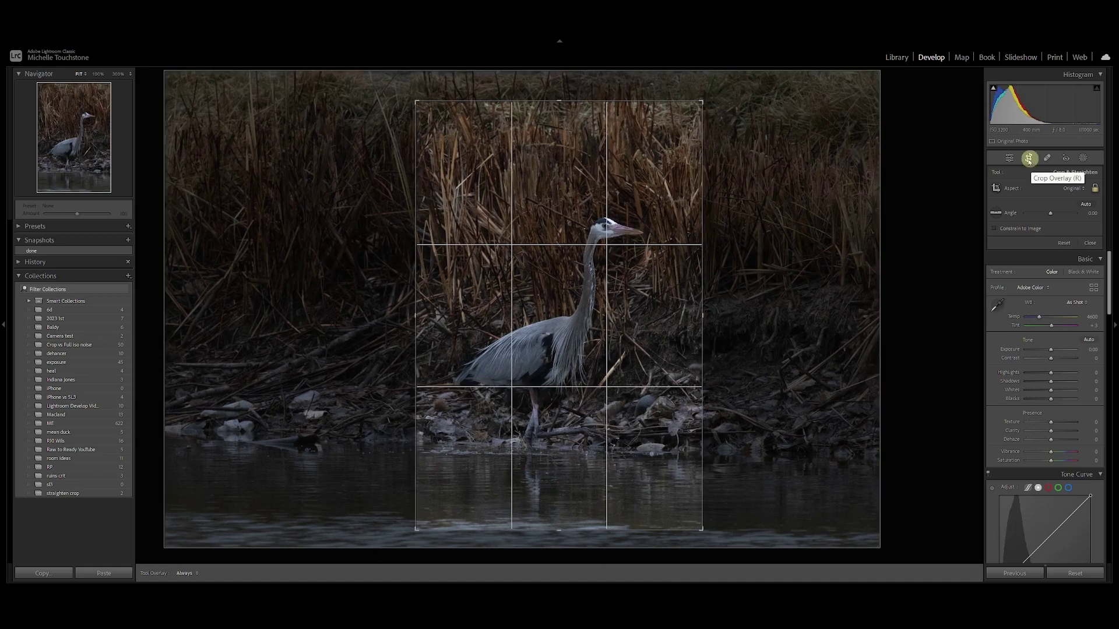
click(1028, 157)
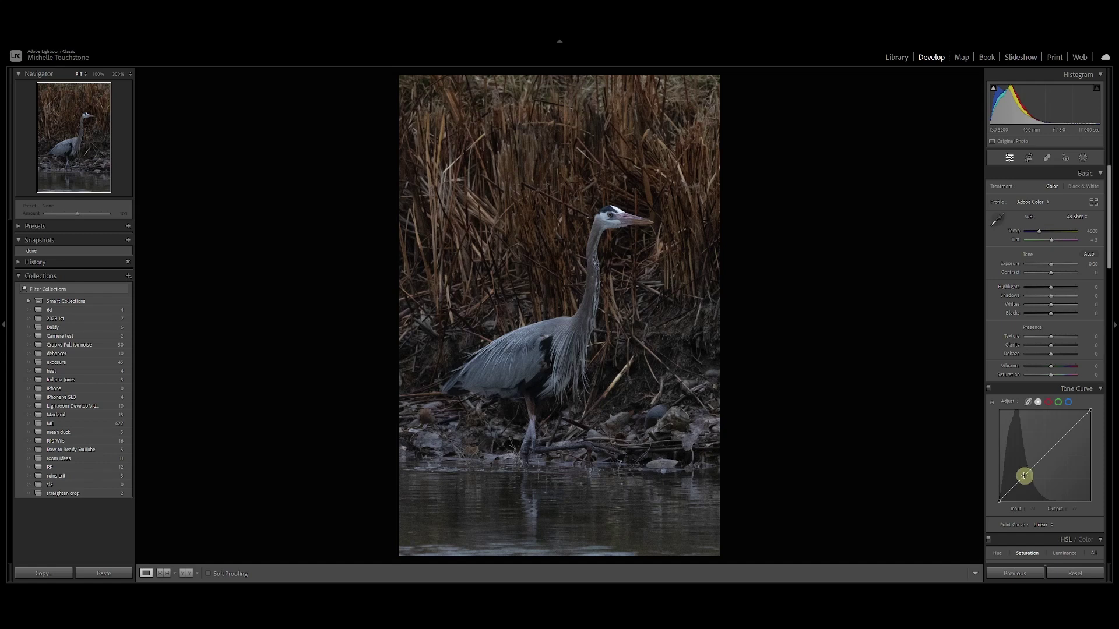
drag(1026, 477, 1026, 480)
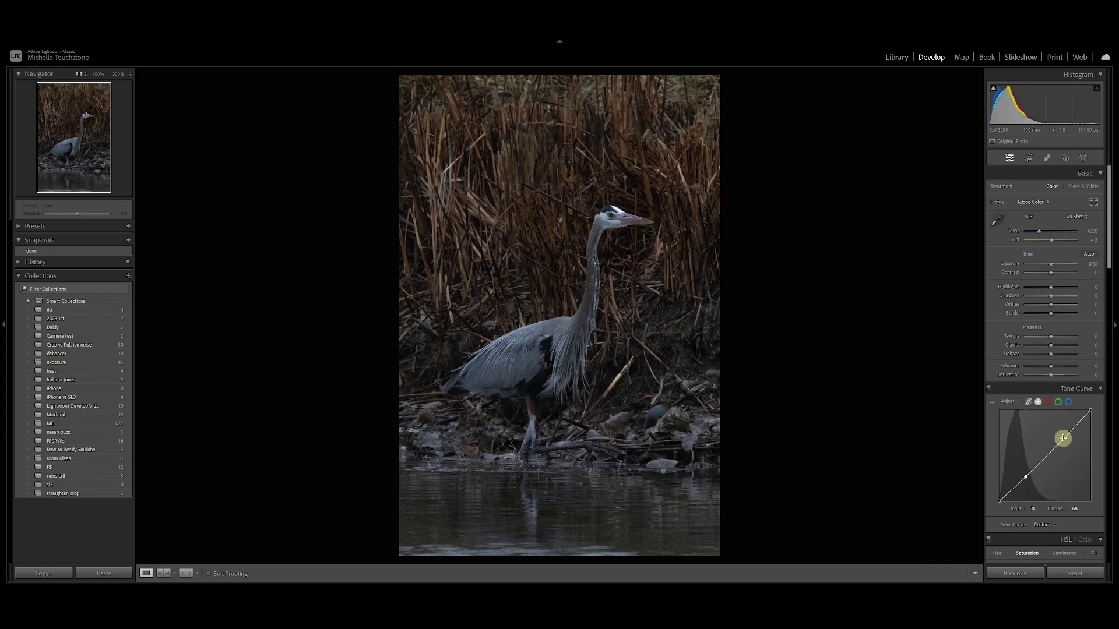
drag(1064, 441, 1061, 437)
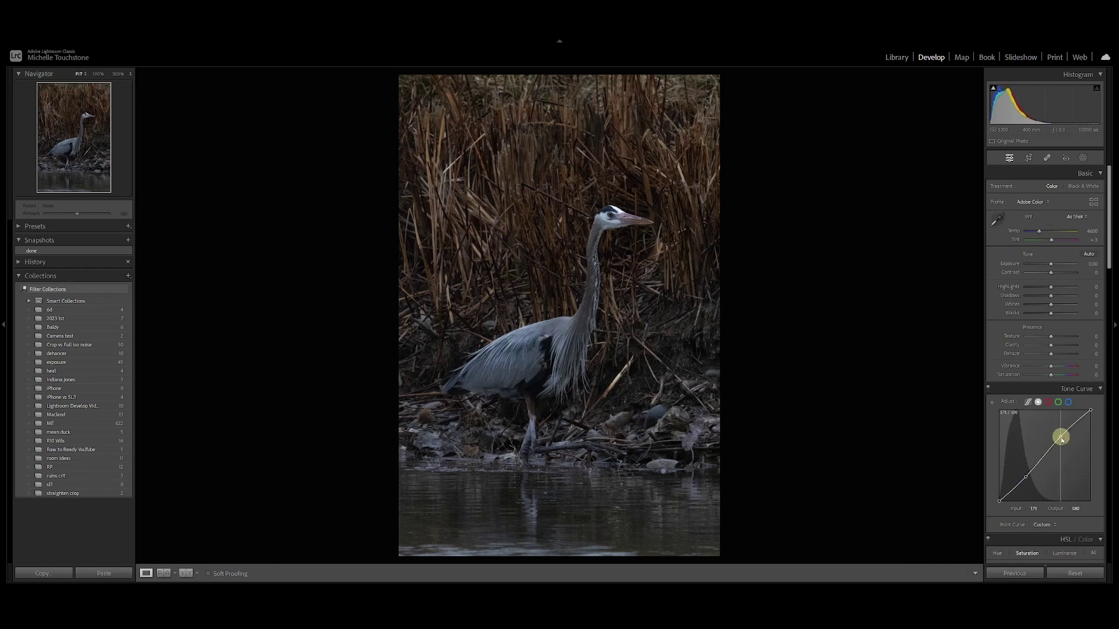
- Create a subject mask of the heron and brush away the reeds around its beak with Subtract and Auto Mask
click(1082, 158)
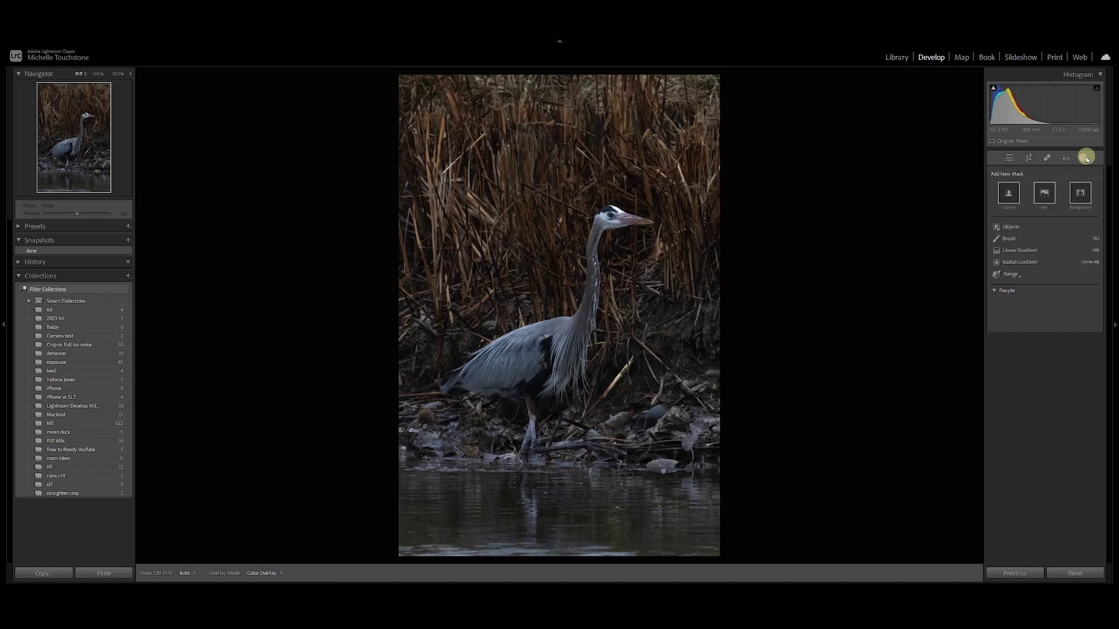
click(1010, 198)
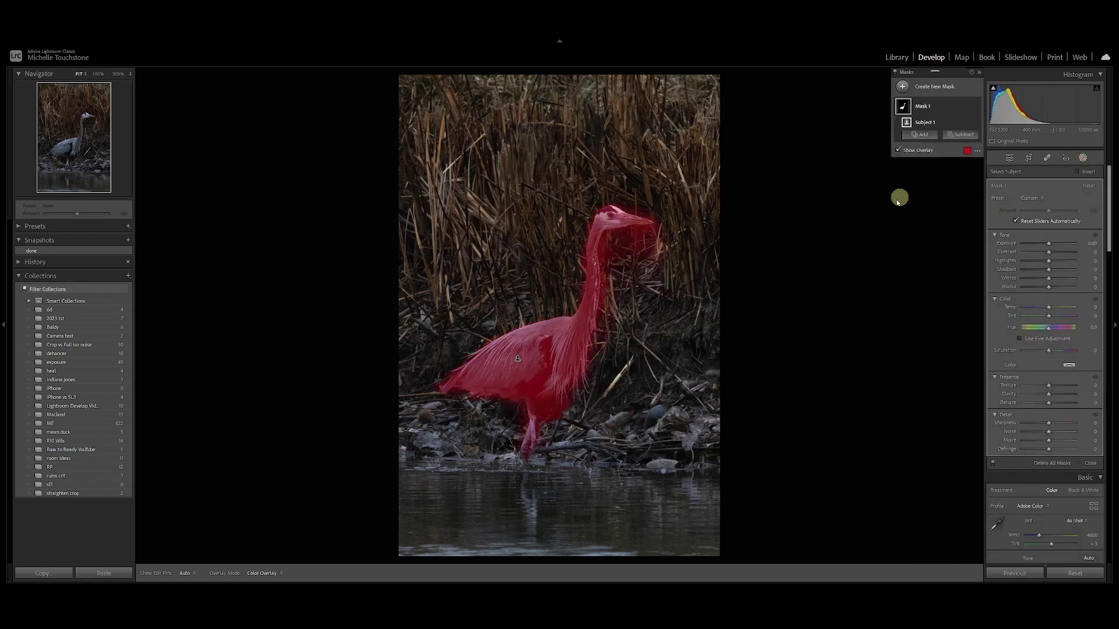
click(963, 135)
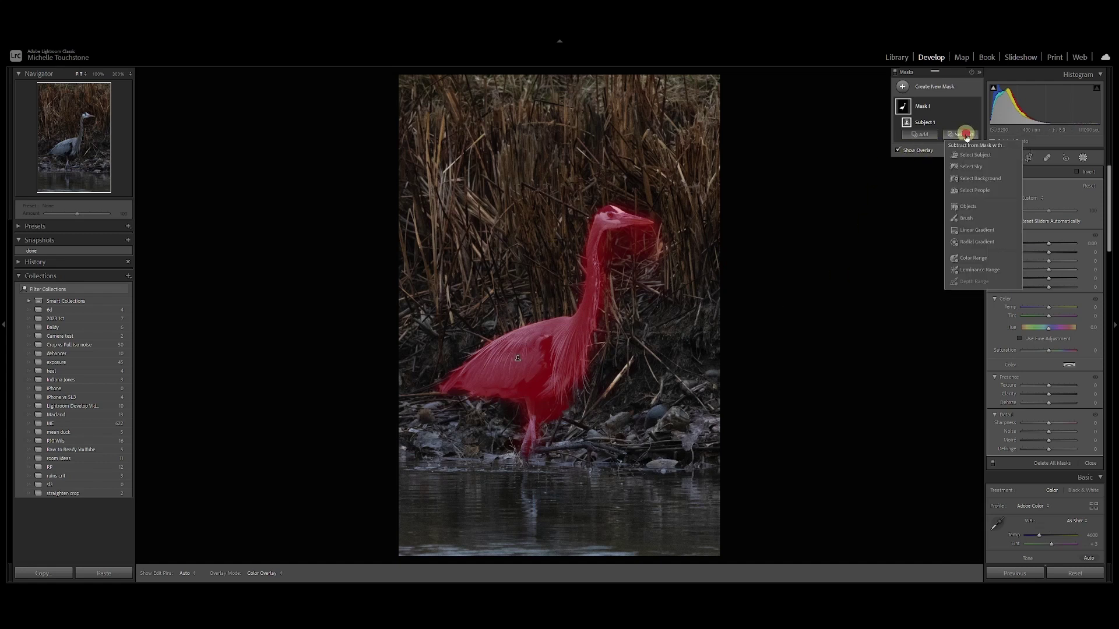
click(965, 218)
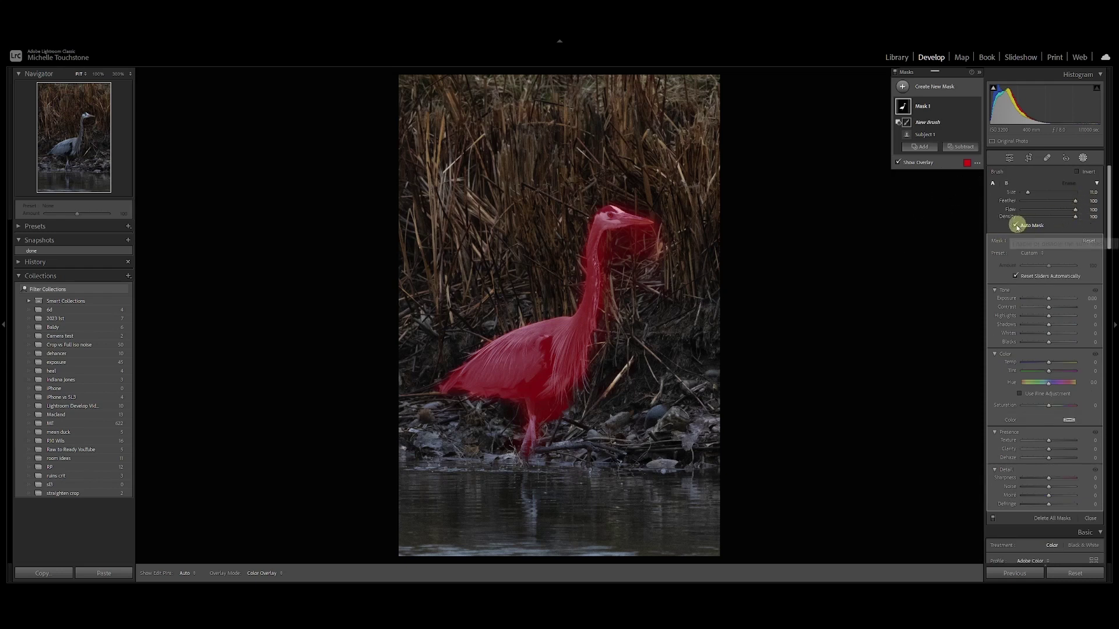
mouse_move(670, 267)
mouse_down()
mouse_move(640, 247)
mouse_move(654, 245)
mouse_move(612, 252)
mouse_move(591, 401)
mouse_move(556, 422)
mouse_move(547, 410)
mouse_move(537, 484)
mouse_move(478, 492)
mouse_move(504, 419)
mouse_move(428, 413)
mouse_move(419, 398)
mouse_move(430, 365)
mouse_move(453, 339)
mouse_move(517, 305)
mouse_move(567, 294)
mouse_move(591, 198)
mouse_move(634, 174)
mouse_move(676, 175)
mouse_up()
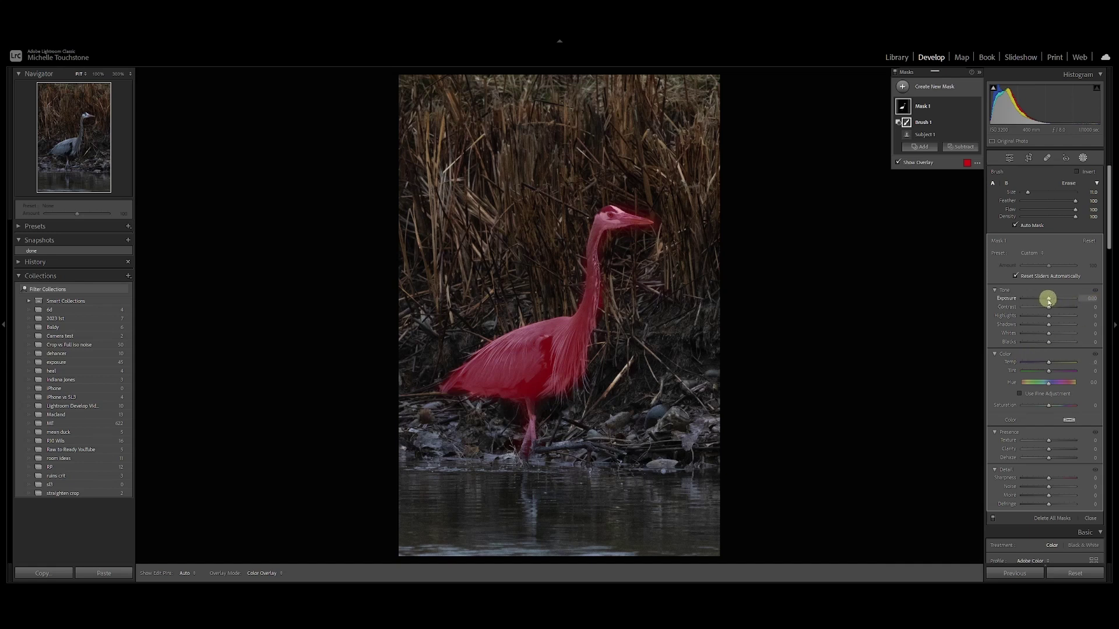
- Brighten and enhance the heron mask with exposure 0.40, saturation 15 and texture 20
drag(1048, 302, 1051, 299)
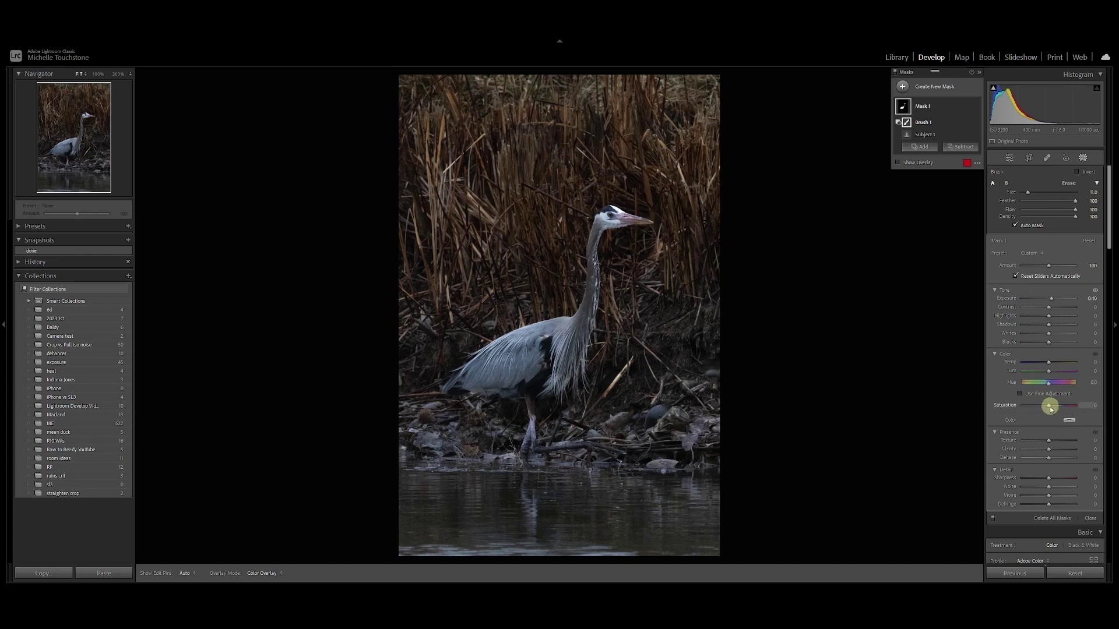
drag(1050, 408, 1052, 409)
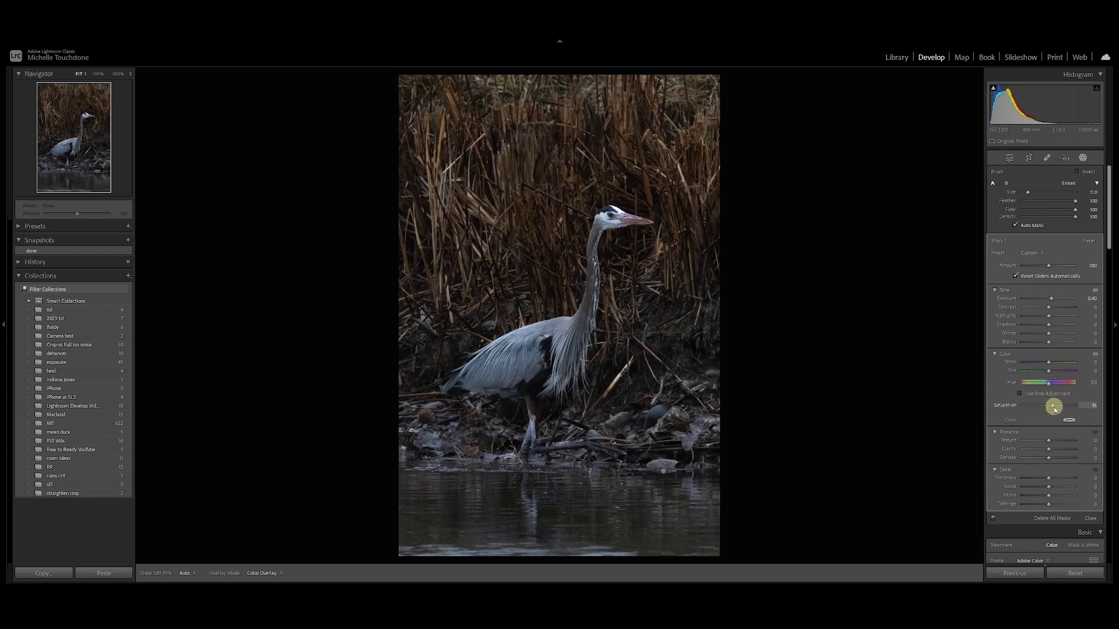
drag(1055, 409, 1049, 443)
drag(1053, 442, 1054, 442)
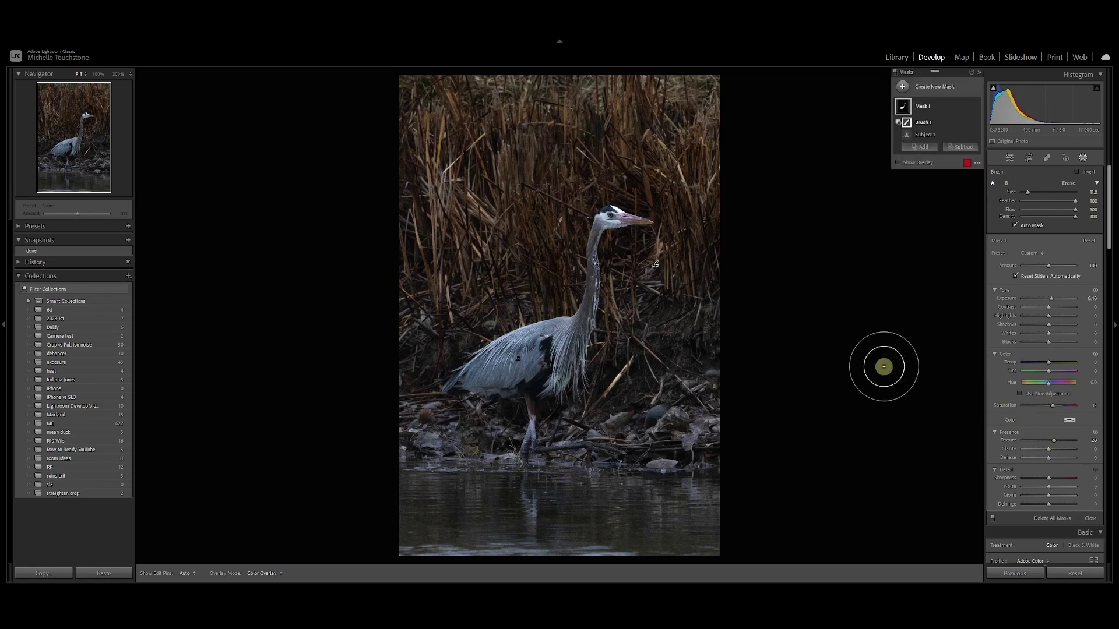
- Show highlight and shadow clipping and examine the heron's head at 100% for clipped areas
click(1096, 89)
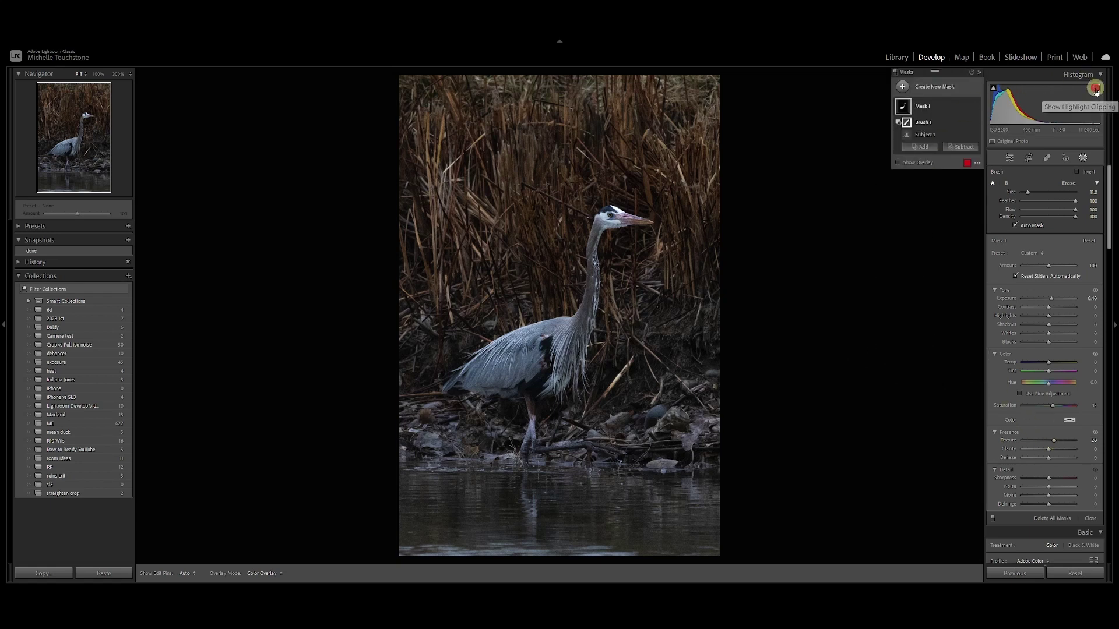
click(993, 89)
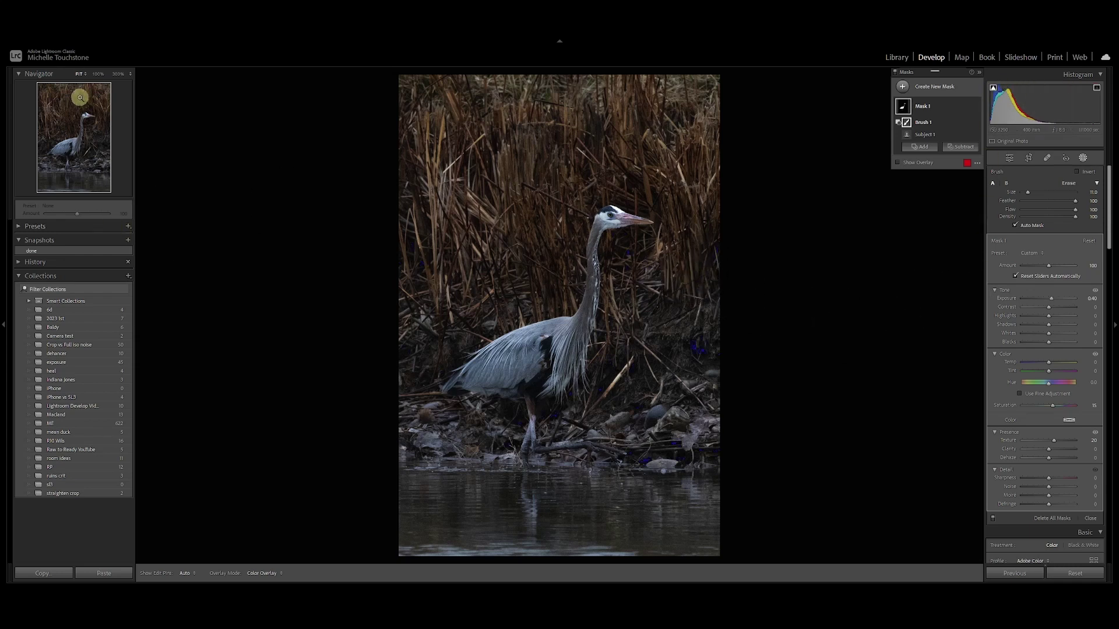
click(88, 118)
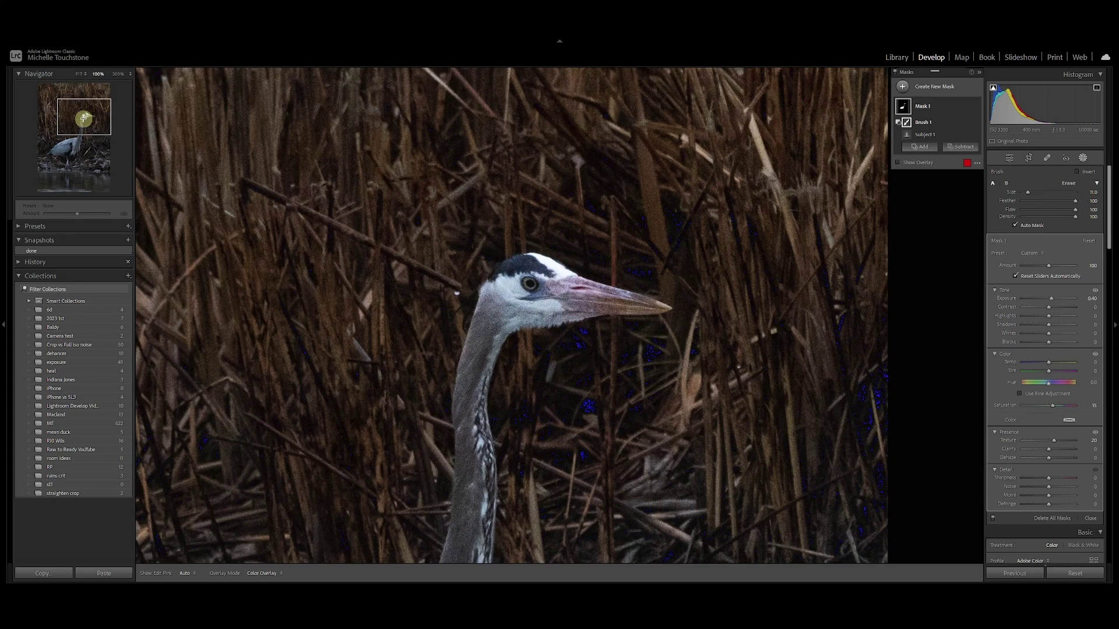
drag(82, 117, 80, 119)
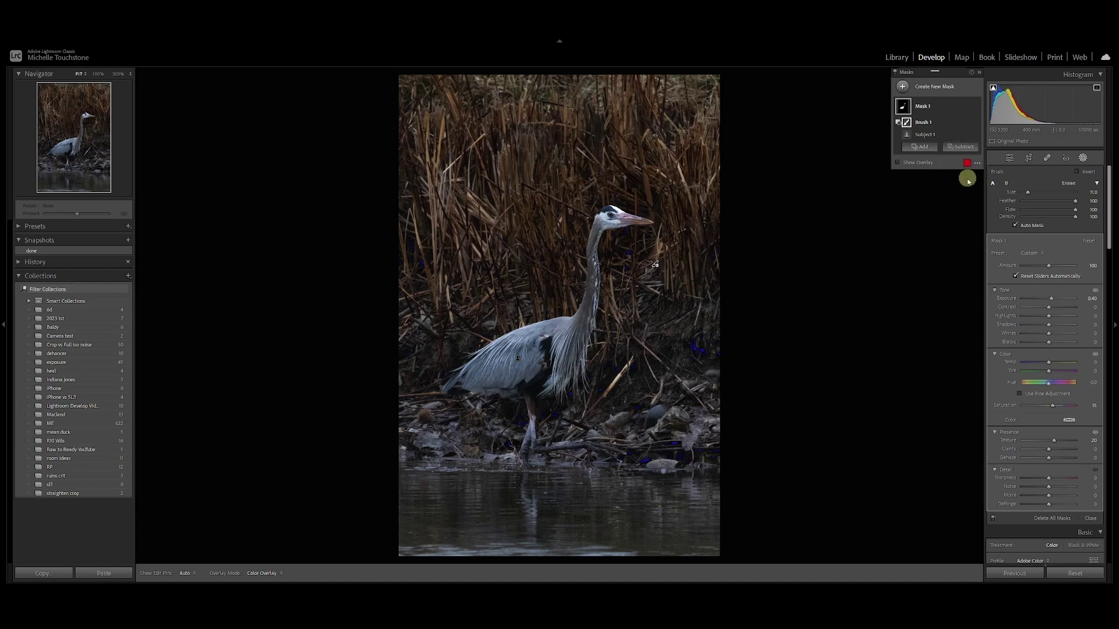
- Duplicate and invert Mask 1 to create a mask for the heron's surroundings
right_click(920, 107)
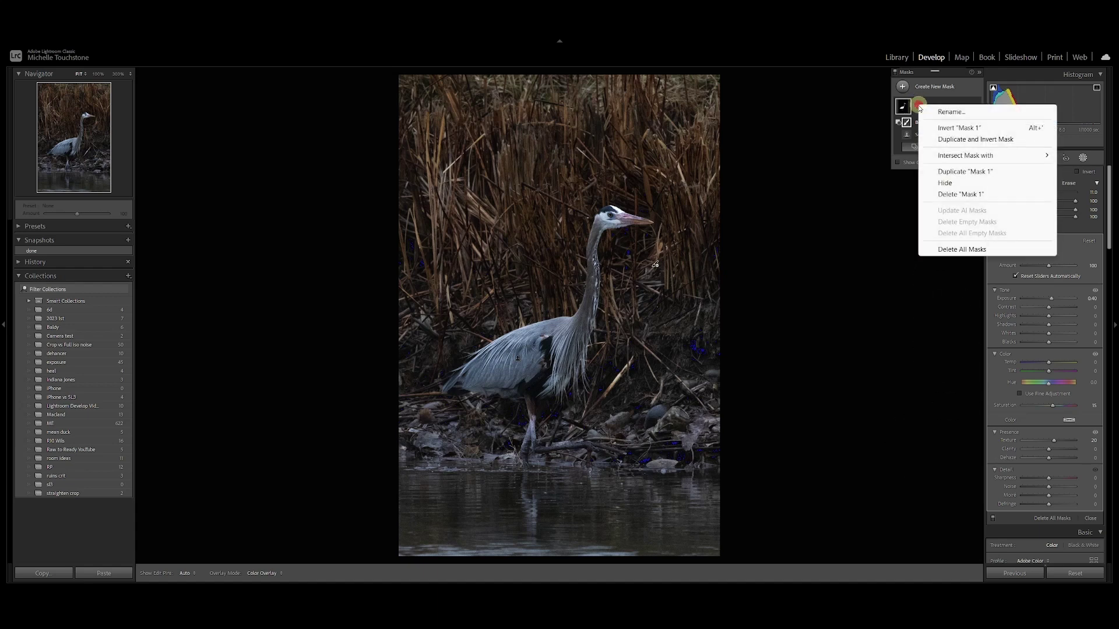
click(970, 141)
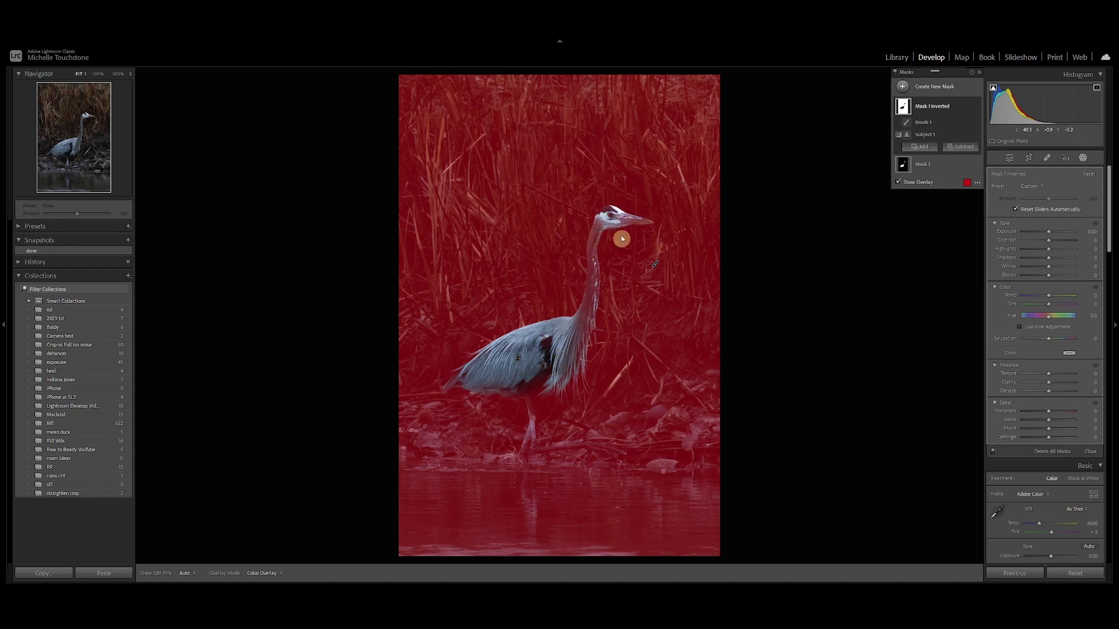
- Subtract the remaining parts of the heron's head, neck, body and leg from the inverted mask with a size 5.0 Auto Mask brush
click(963, 148)
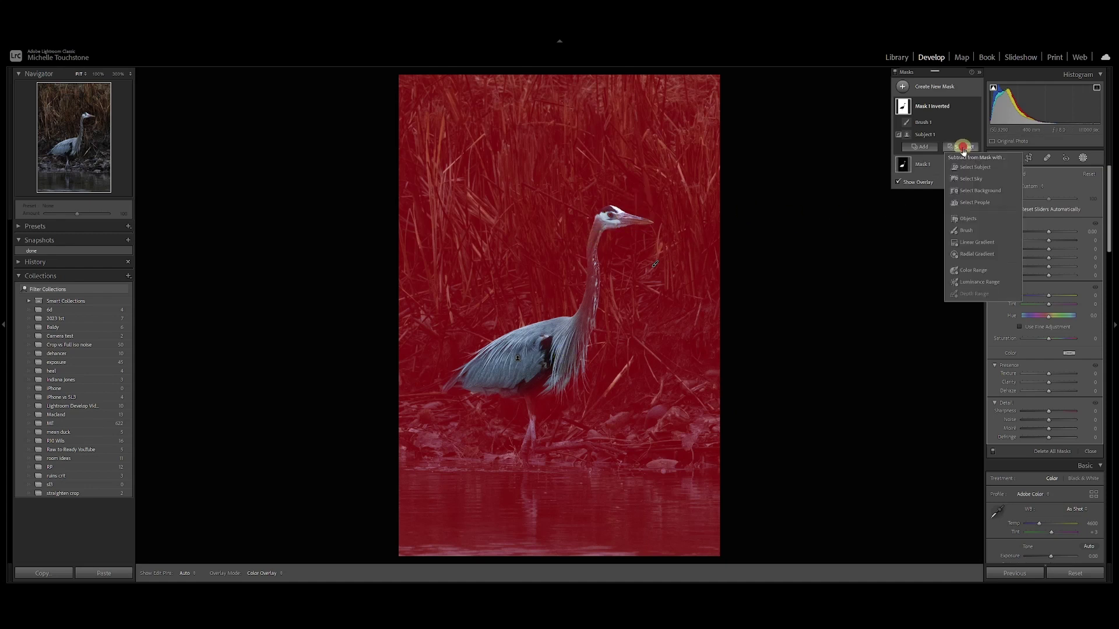
click(966, 231)
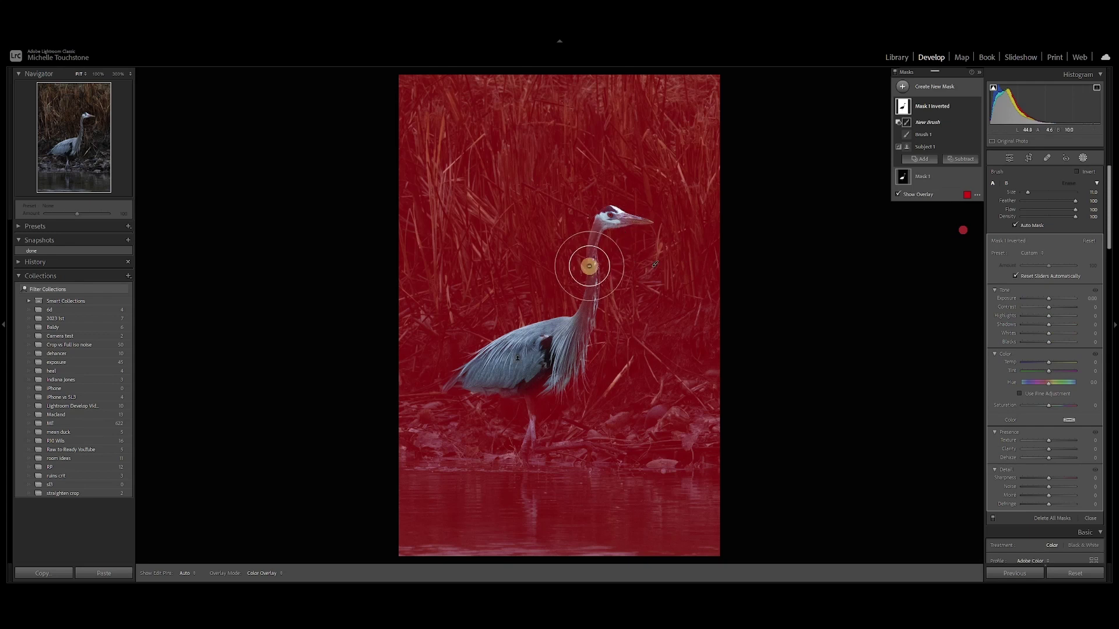
scroll(589, 269, down, 3)
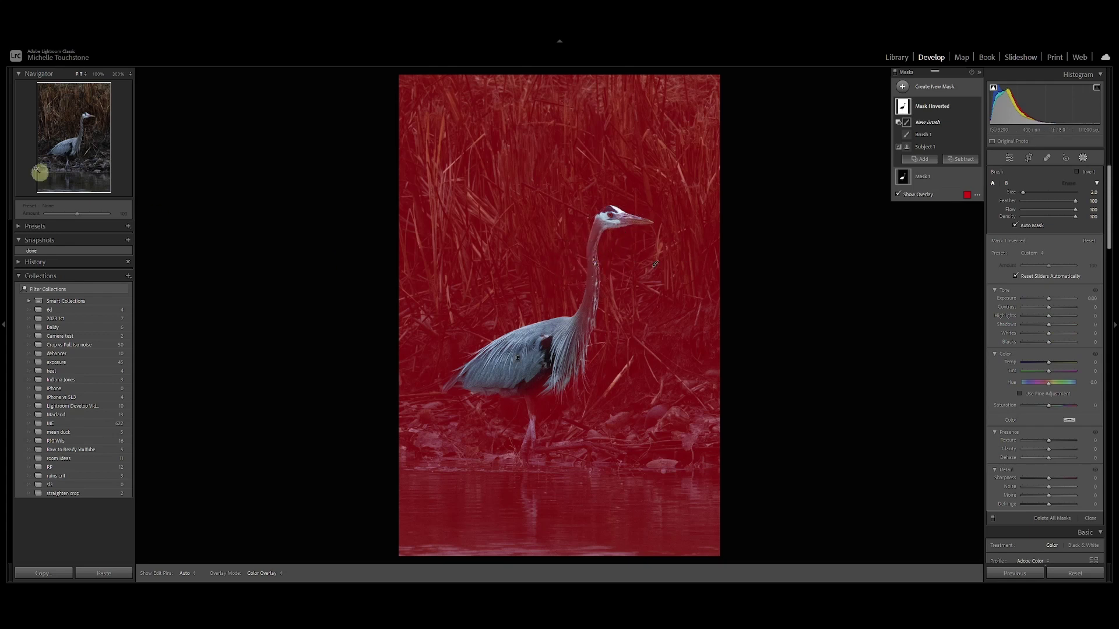
click(82, 119)
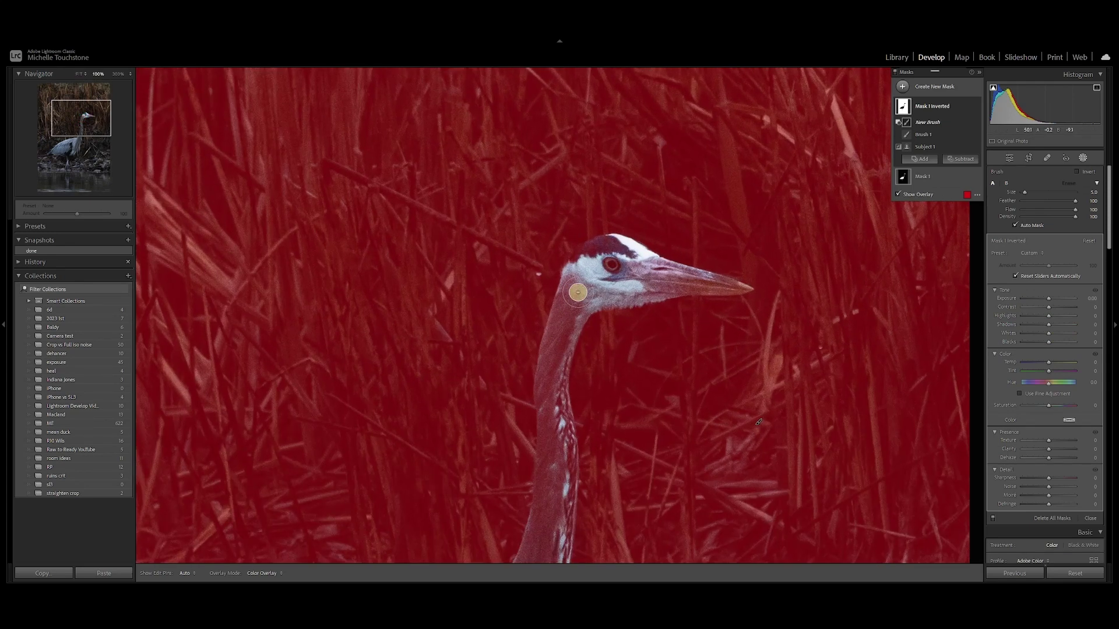
mouse_move(581, 291)
mouse_down()
mouse_move(559, 319)
mouse_move(569, 282)
mouse_move(529, 554)
mouse_up()
mouse_move(665, 277)
mouse_down()
mouse_move(598, 252)
mouse_move(519, 271)
mouse_move(275, 412)
mouse_move(386, 380)
mouse_move(357, 405)
mouse_move(355, 563)
mouse_move(342, 570)
mouse_up()
key(Page_Down)
key(bracketleft)
key(bracketleft)
key(bracketleft)
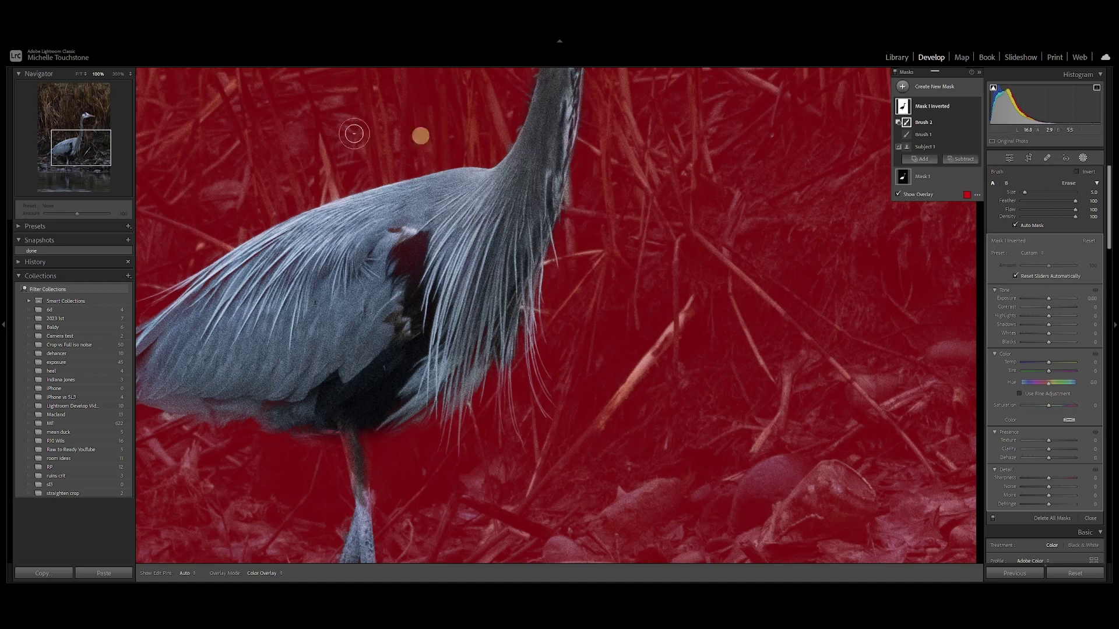
key(z)
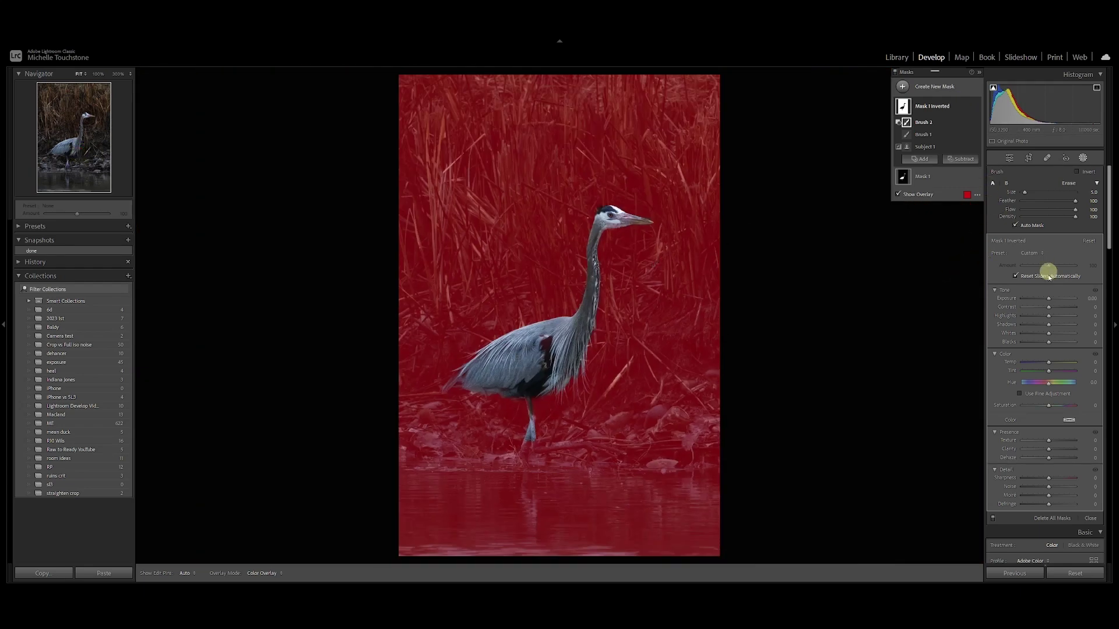
- Warm the background by setting the inverted mask's temperature to 21
click(1048, 308)
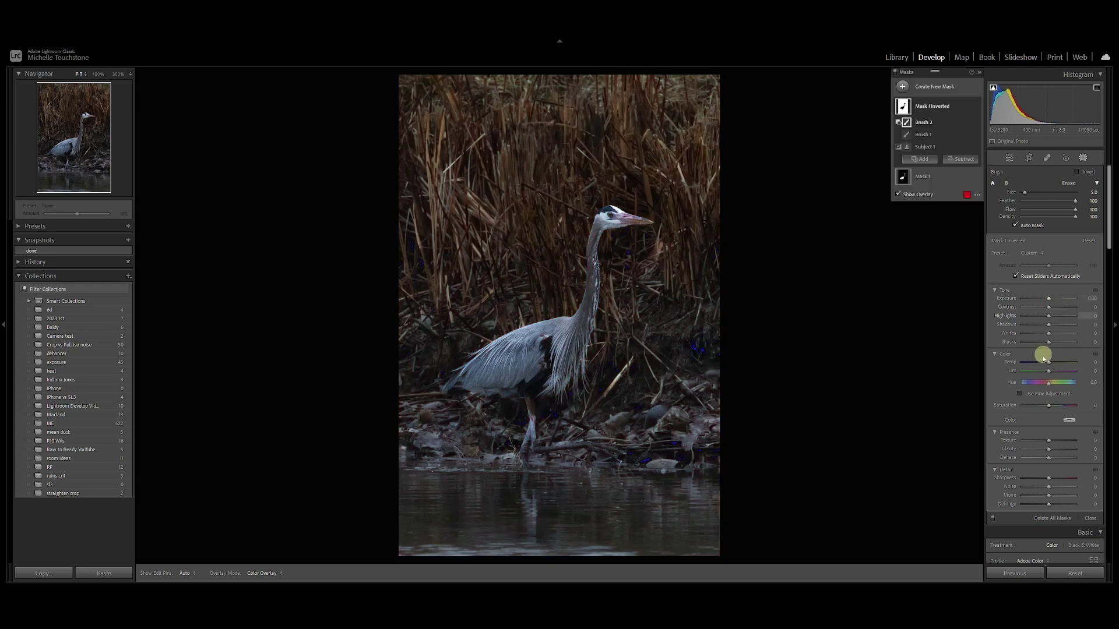
click(1050, 365)
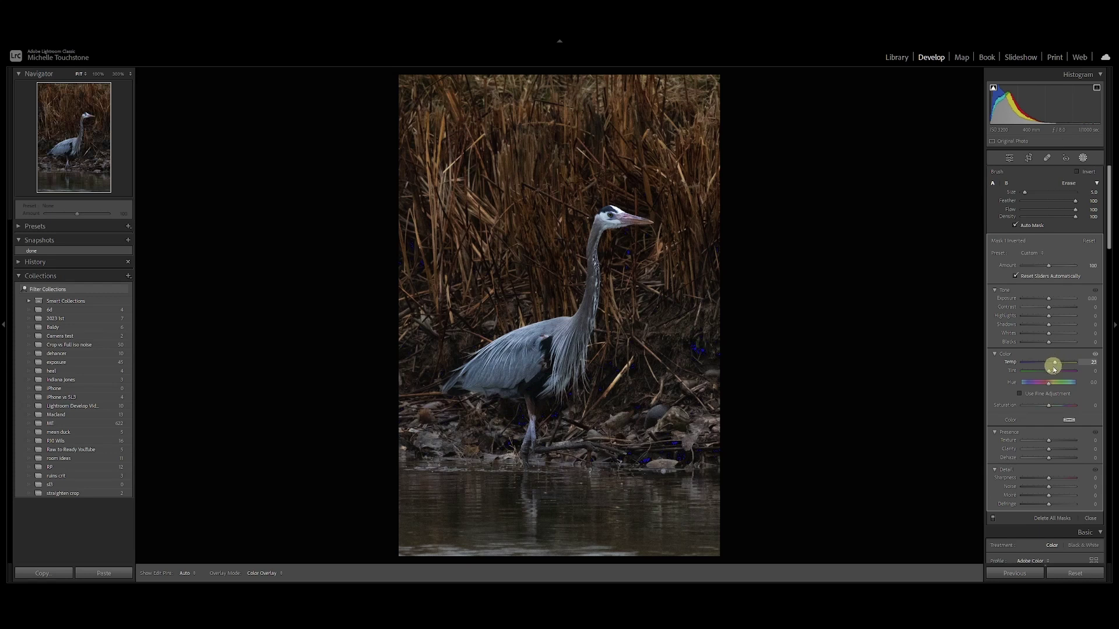
drag(1053, 368, 1053, 369)
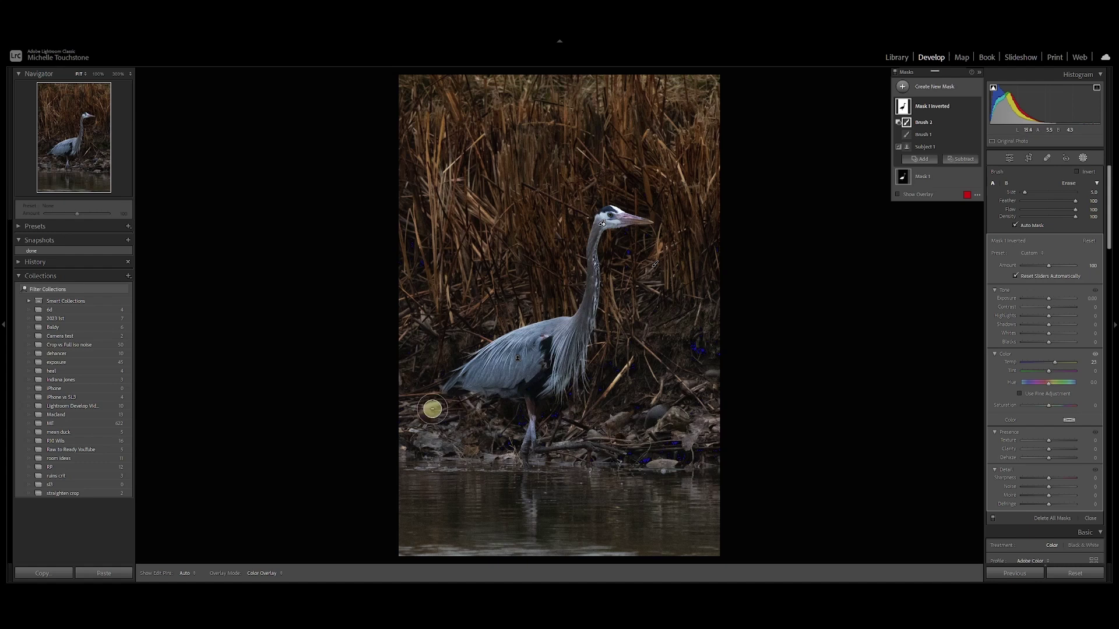
- Paint a new brush mask over the water below the heron and set its temperature to 37
click(903, 88)
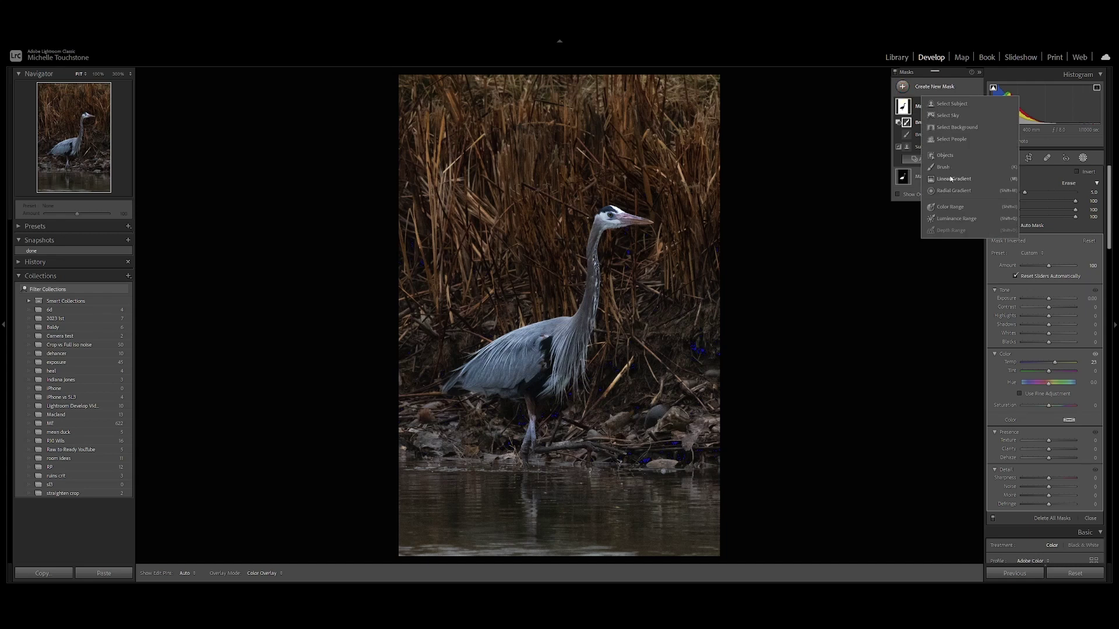
click(932, 168)
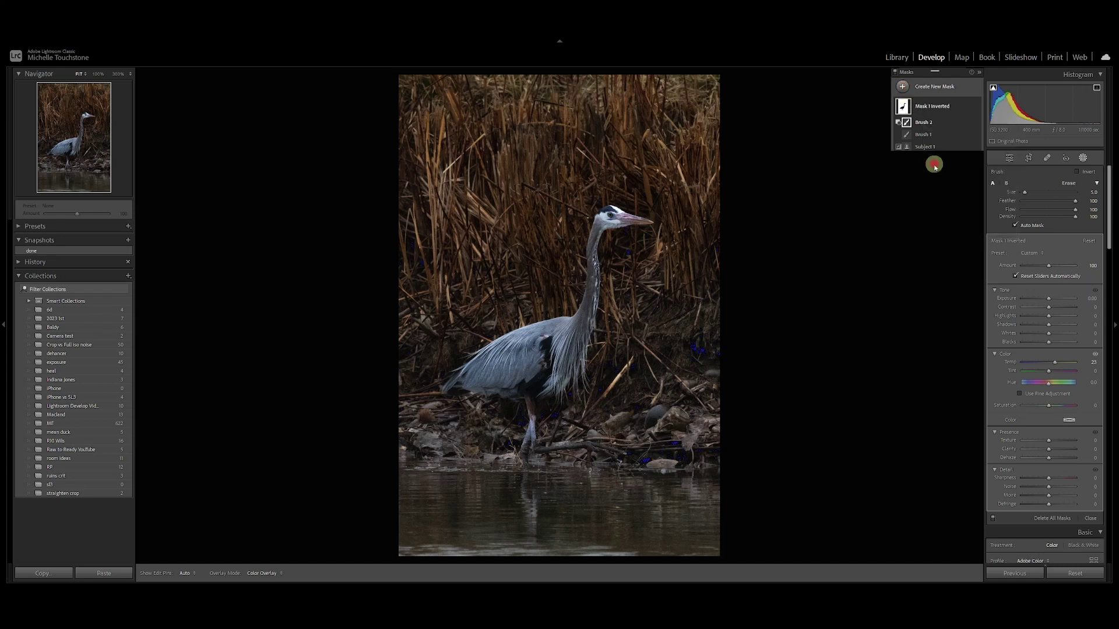
scroll(635, 517, up, 4)
mouse_move(634, 517)
mouse_down()
mouse_move(592, 536)
mouse_move(370, 562)
mouse_move(671, 562)
mouse_move(425, 550)
mouse_move(370, 530)
mouse_move(681, 519)
mouse_move(512, 571)
mouse_up()
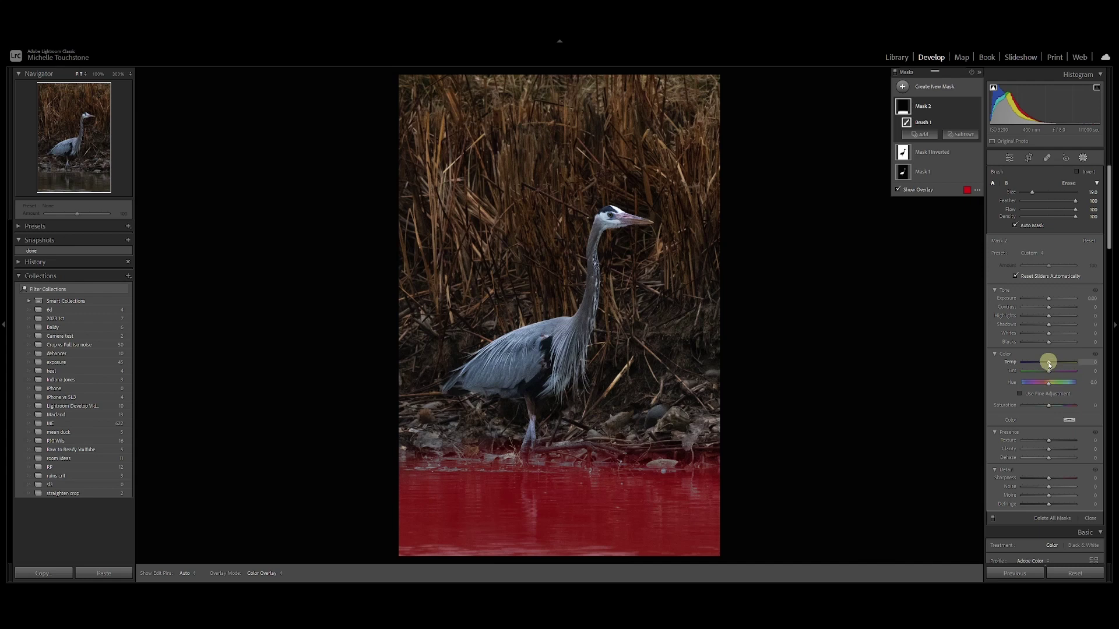
drag(1048, 363, 1049, 364)
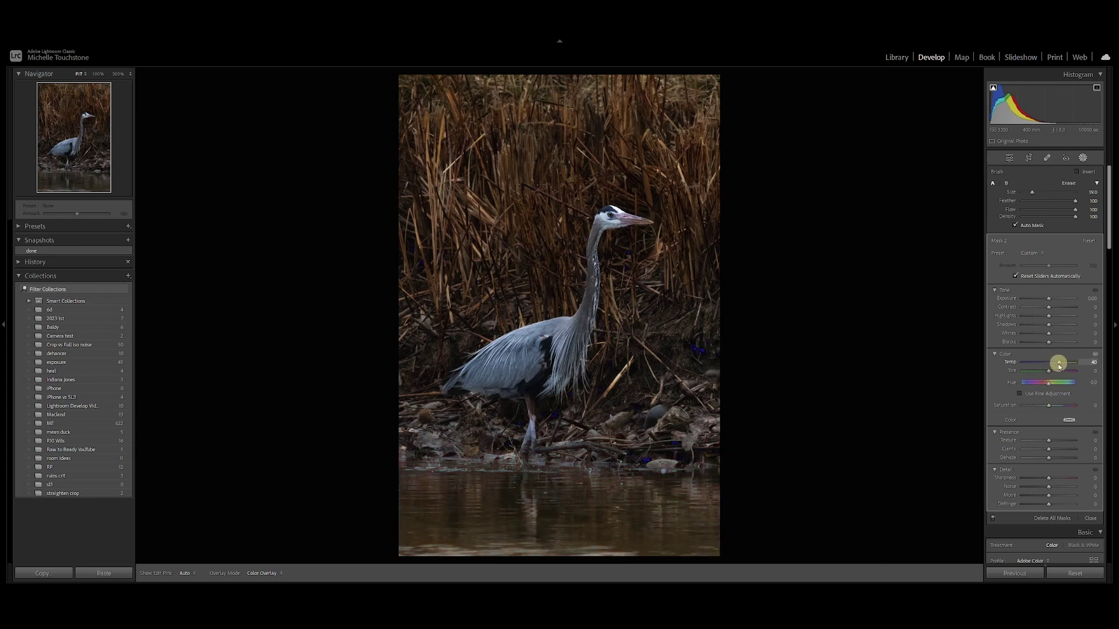
drag(1059, 369, 1060, 373)
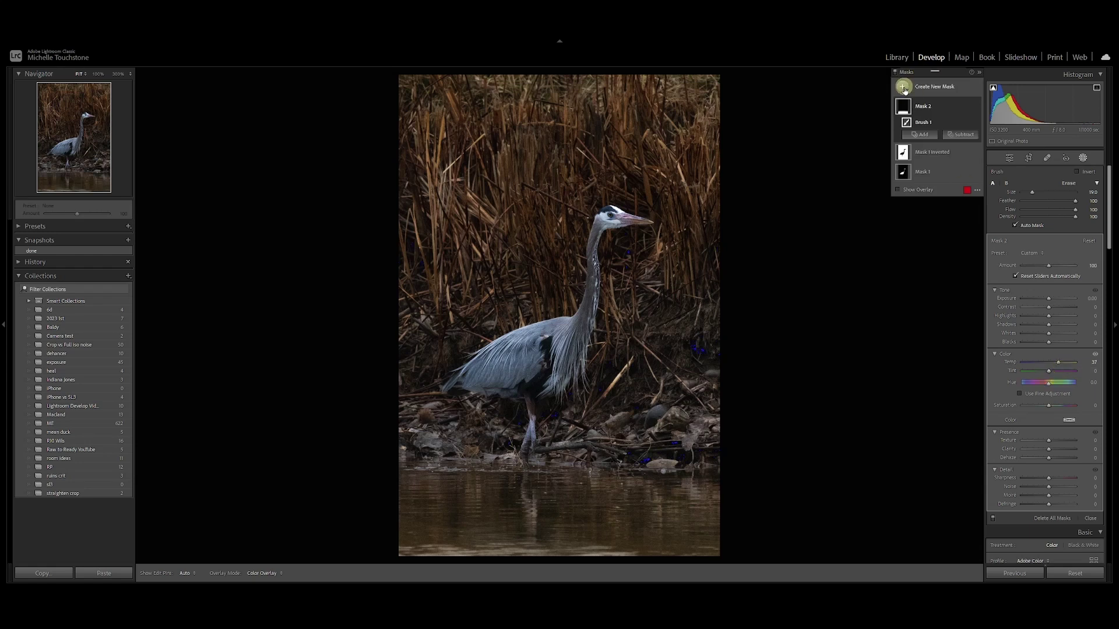
- Add a linear gradient mask along the photo's lower edge and set its exposure to -1.00
click(903, 86)
click(946, 179)
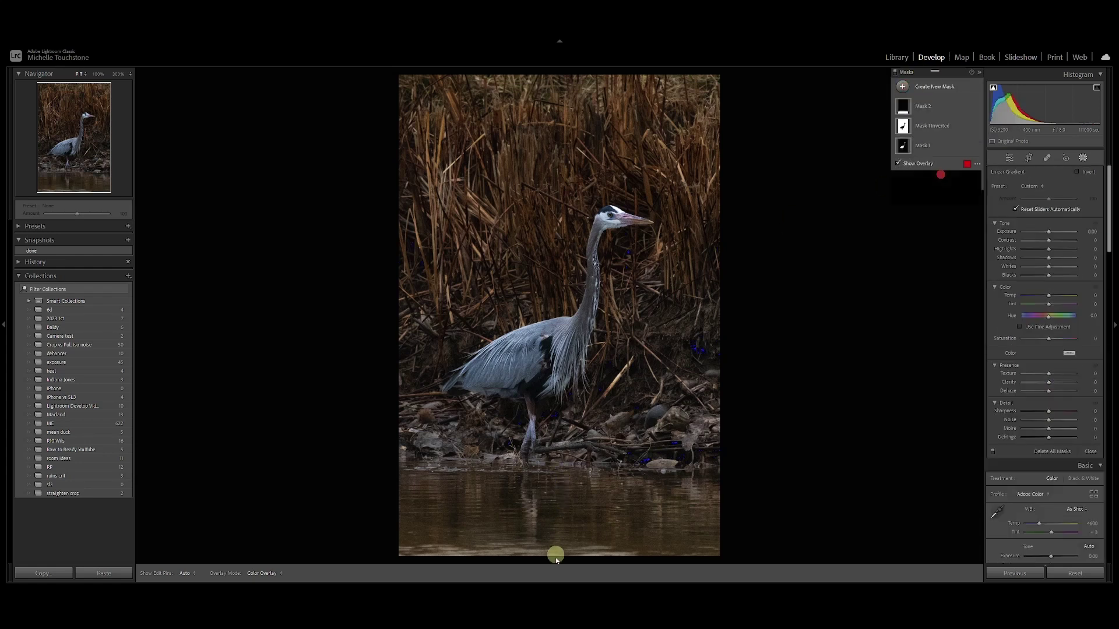
drag(555, 559, 555, 525)
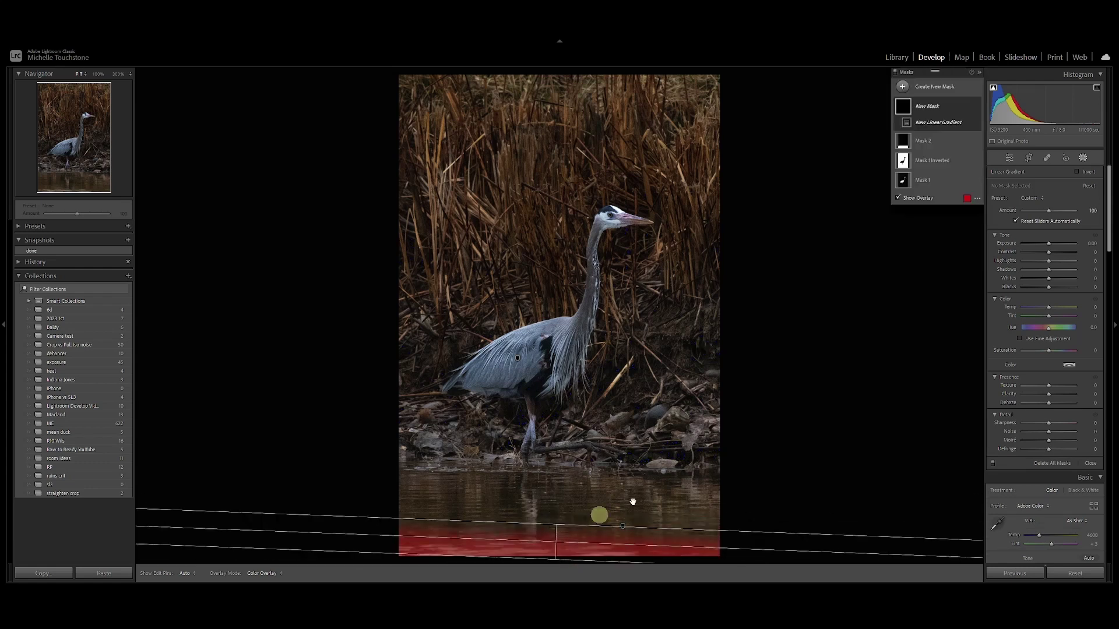
drag(1045, 245, 1042, 245)
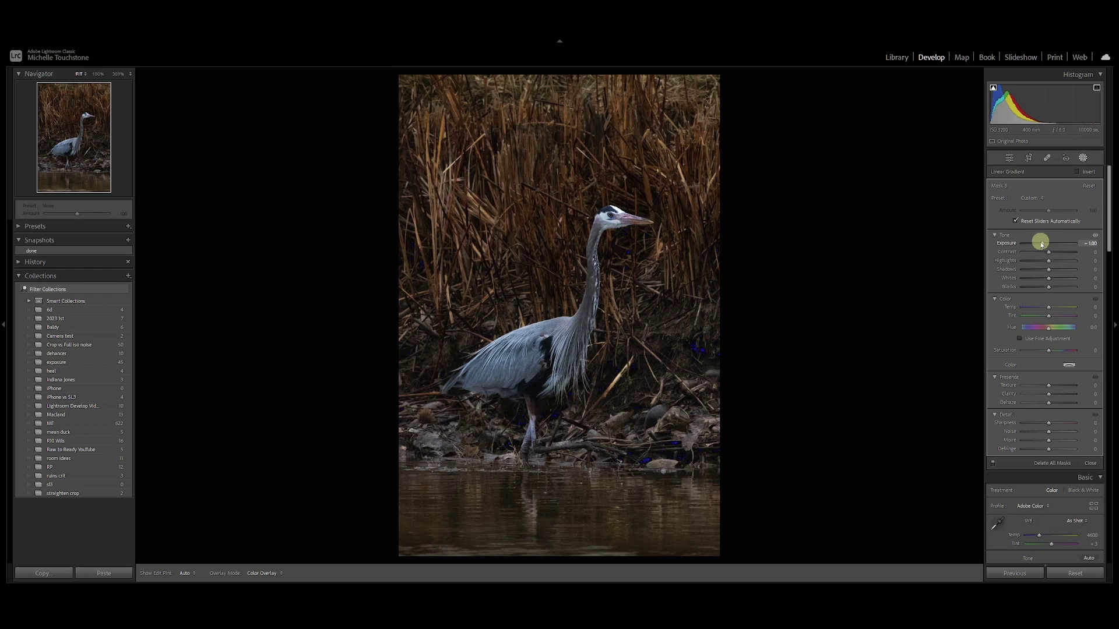
- Lower the lower-edge gradient's exposure to about -1.3, and add a wide radial gradient across the waterline with exposure 0.60
drag(1039, 244, 1040, 245)
click(904, 89)
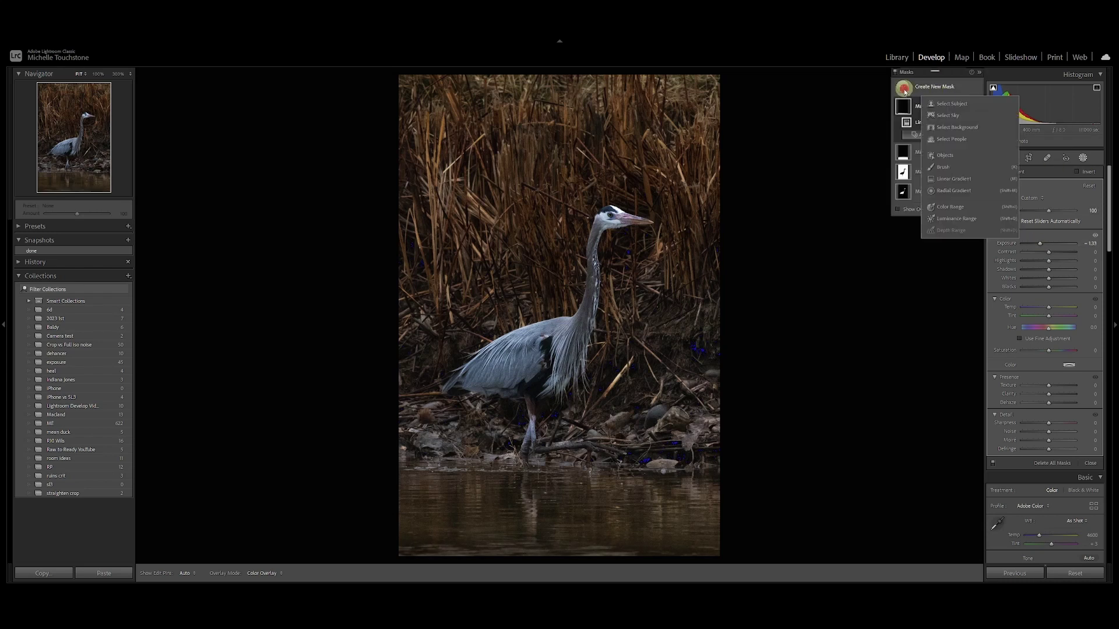
click(947, 192)
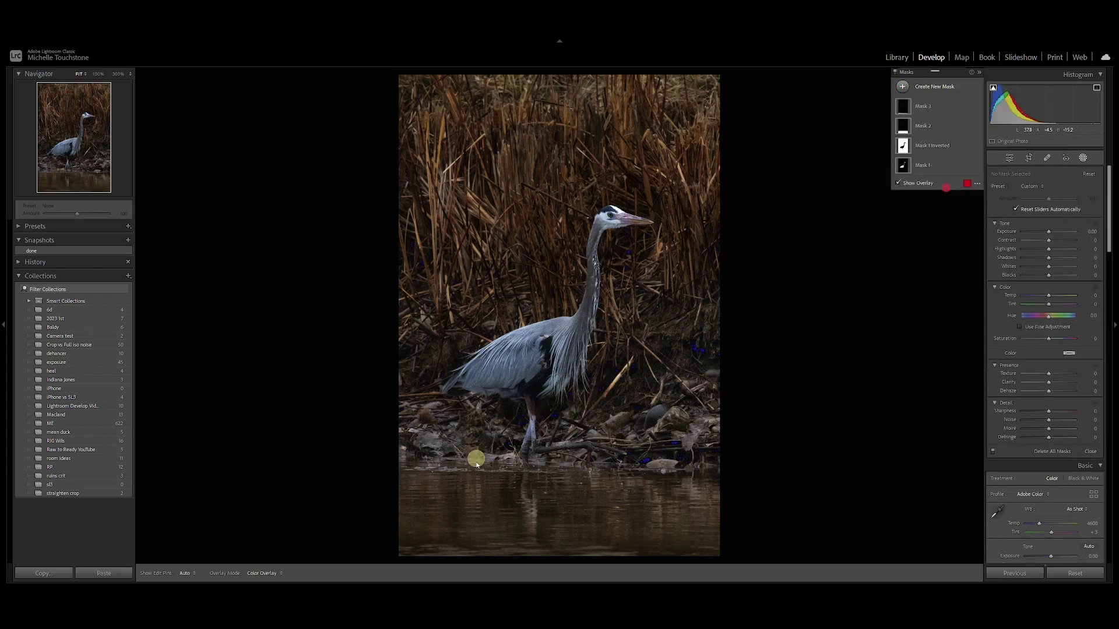
drag(454, 464, 664, 492)
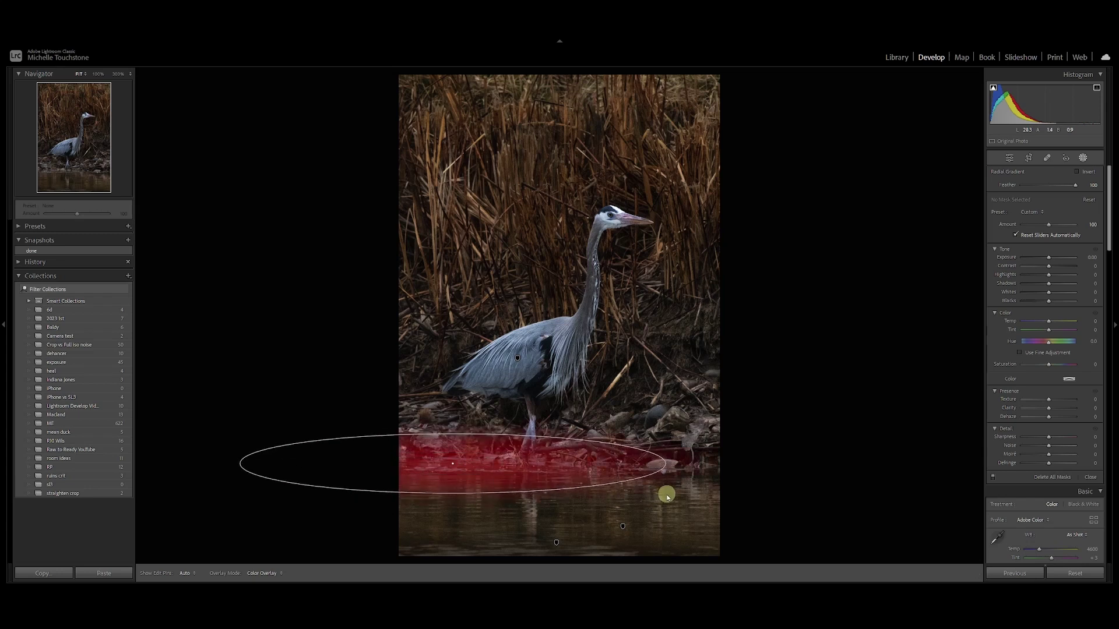
drag(452, 465, 539, 469)
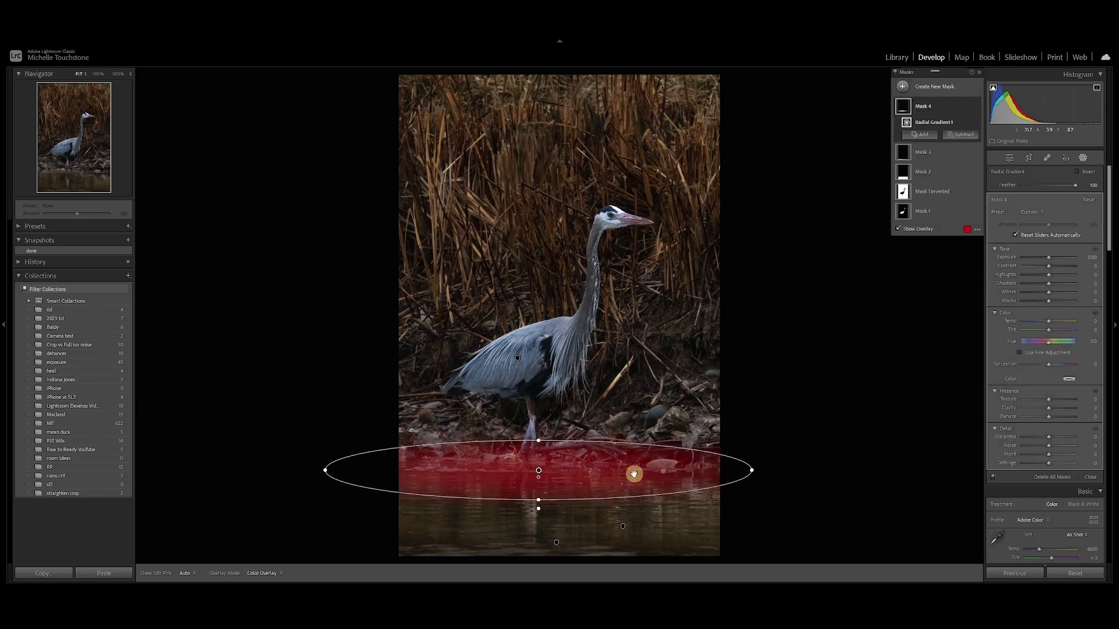
drag(1050, 261, 1051, 260)
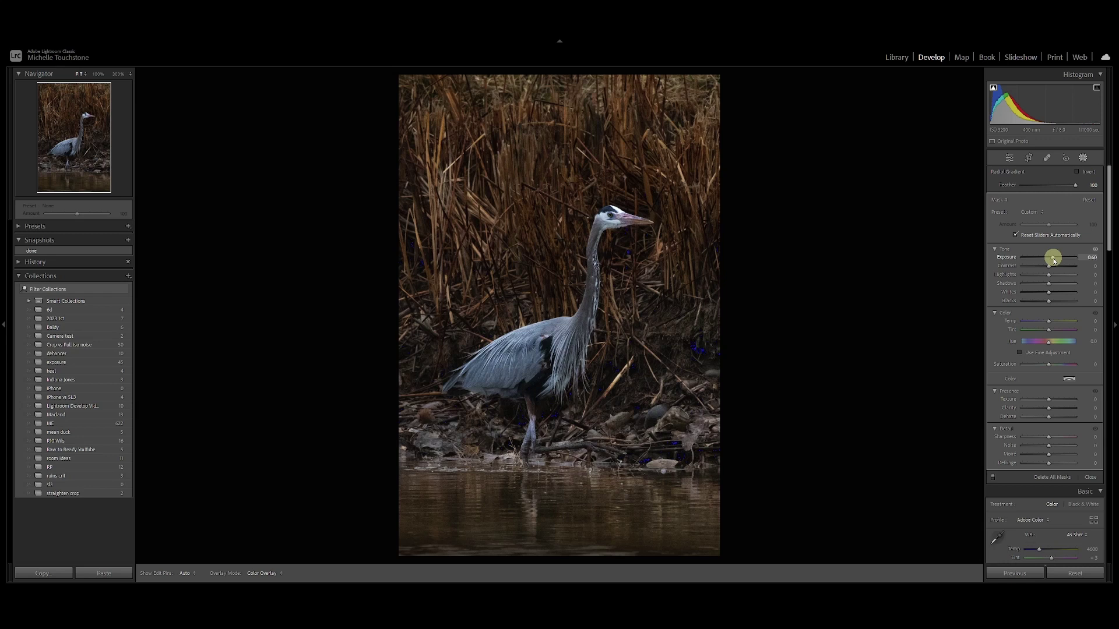
- Paint a new brush mask over the heron's eye with a size 5.0 brush and Auto Mask off
click(78, 167)
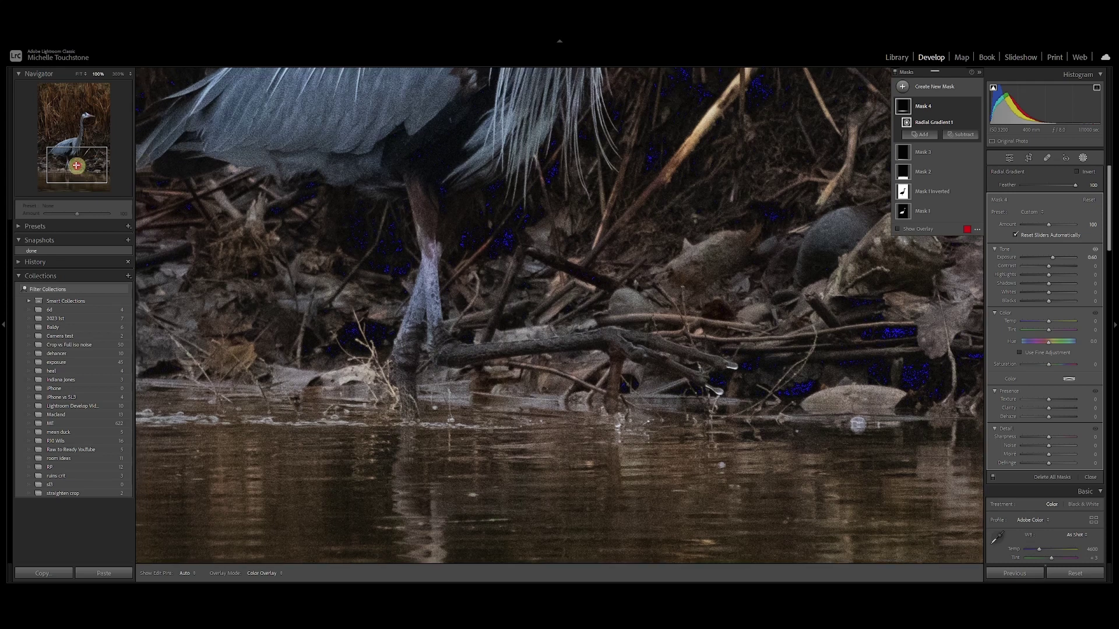
key(z)
click(77, 121)
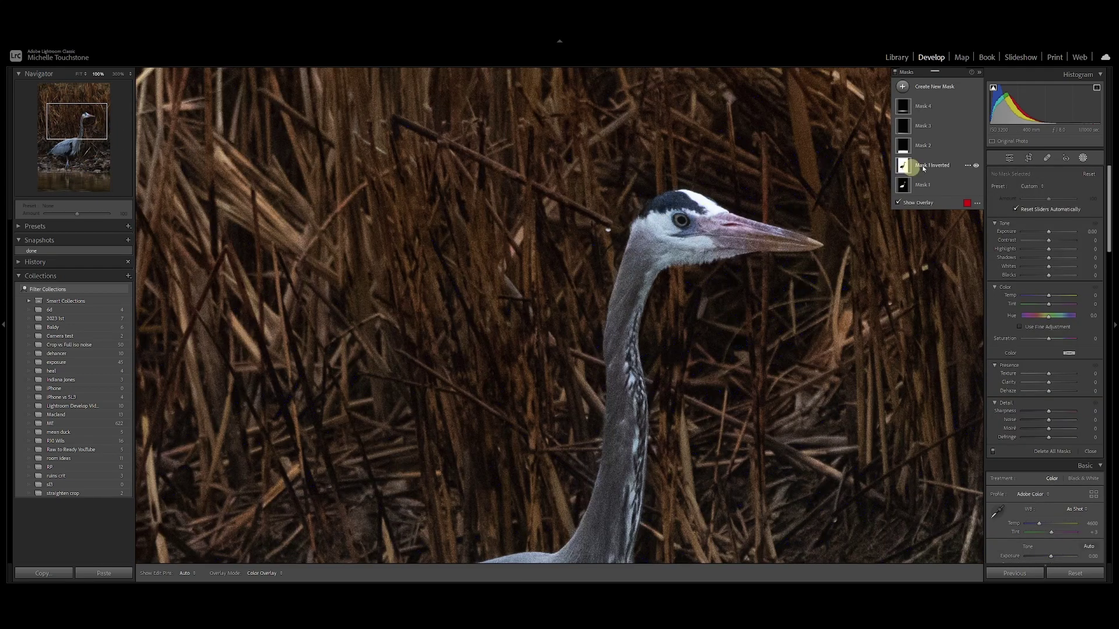
click(902, 87)
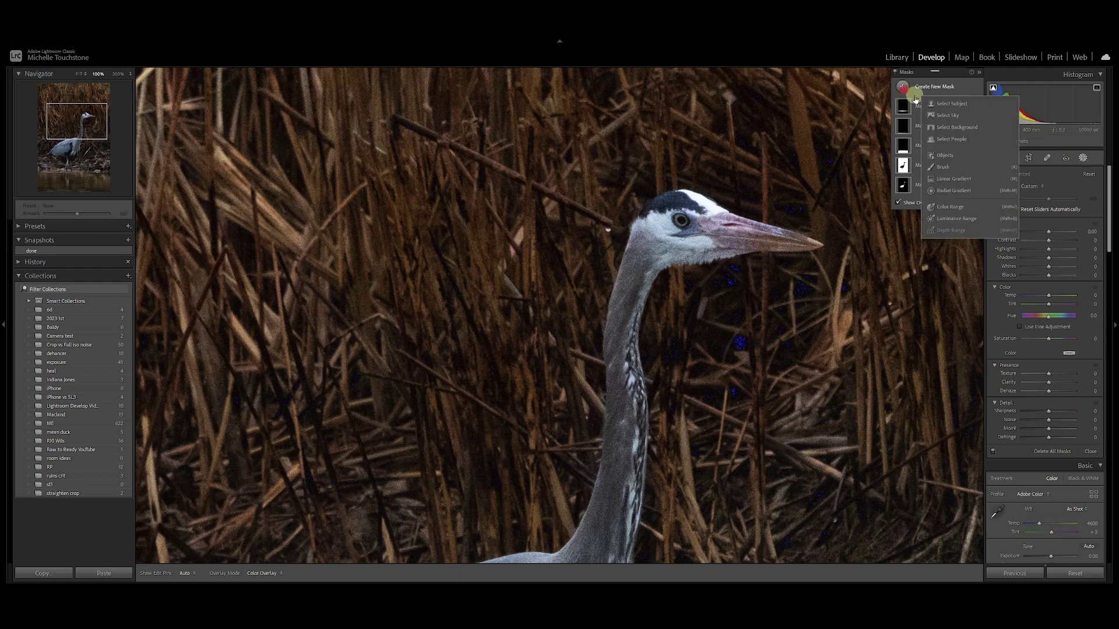
click(946, 167)
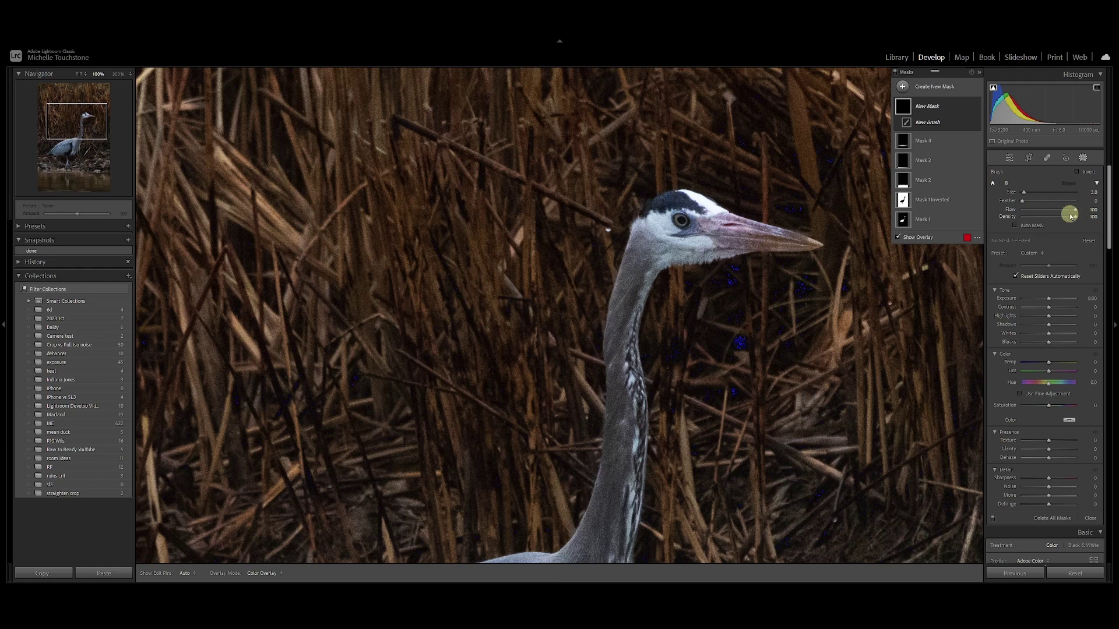
click(1015, 226)
scroll(685, 224, up, 1)
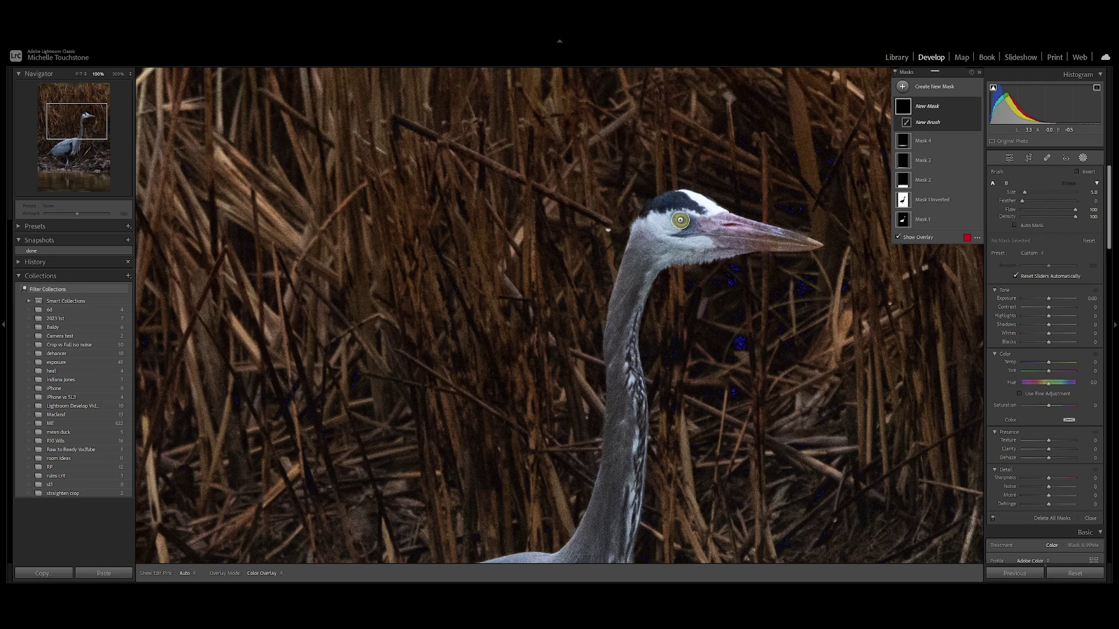
click(680, 221)
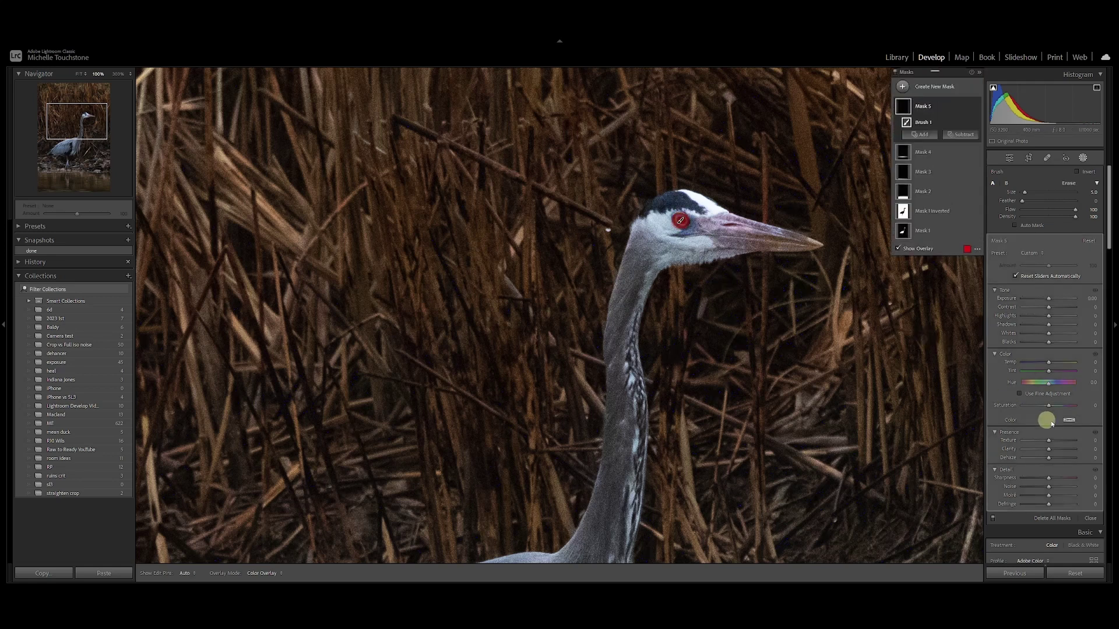
- Set the eye mask's exposure to 0.33 and saturation to 37, and warm its temperature to about 23
click(1049, 300)
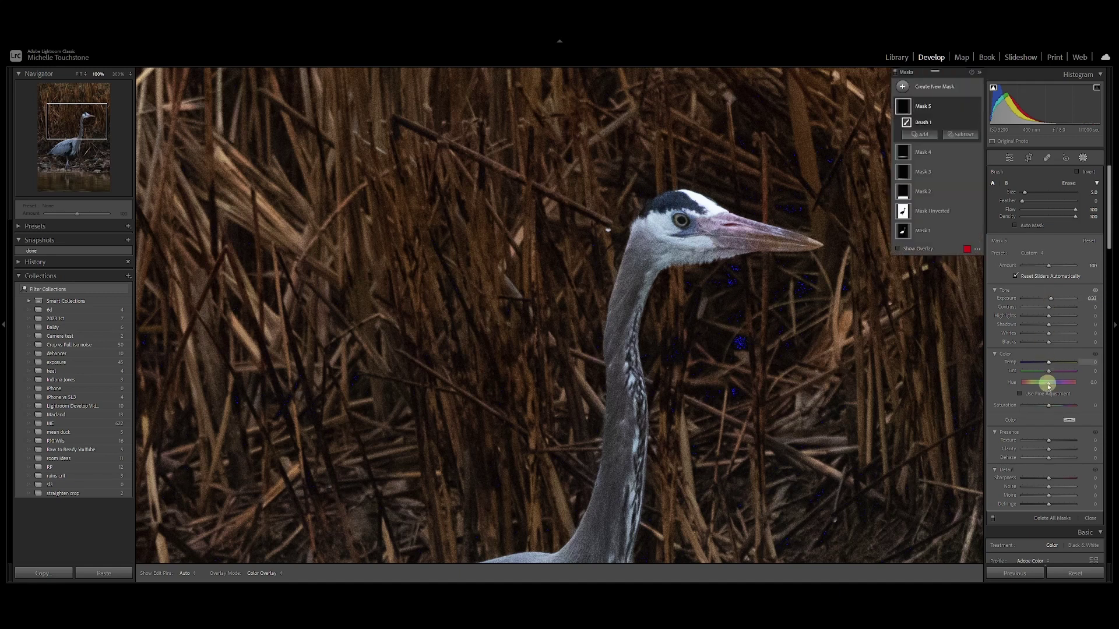
drag(1049, 406, 1059, 408)
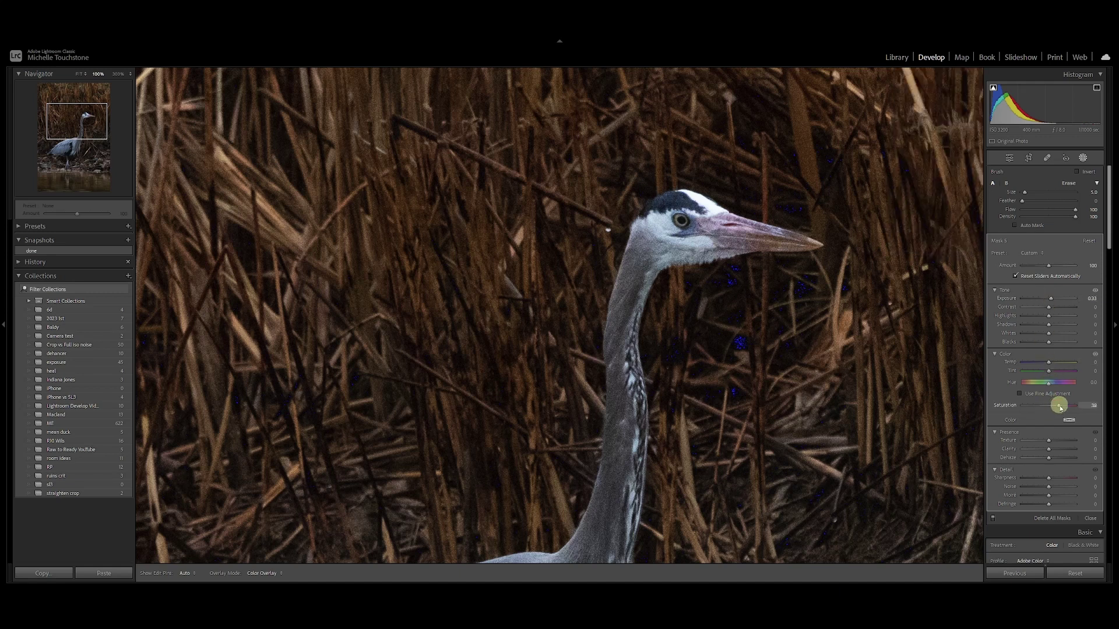
drag(1049, 362, 1055, 363)
key(z)
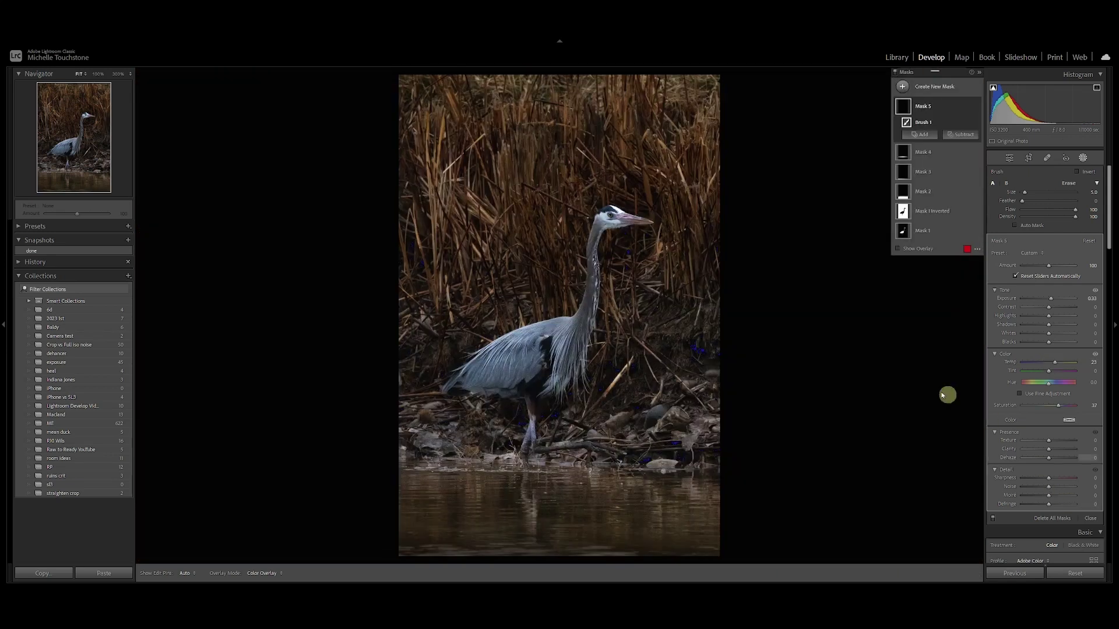
- Leave masking and set HSL saturation to aqua +7 and blue +15, and HSL luminance to aqua +12 and blue +27
click(1090, 518)
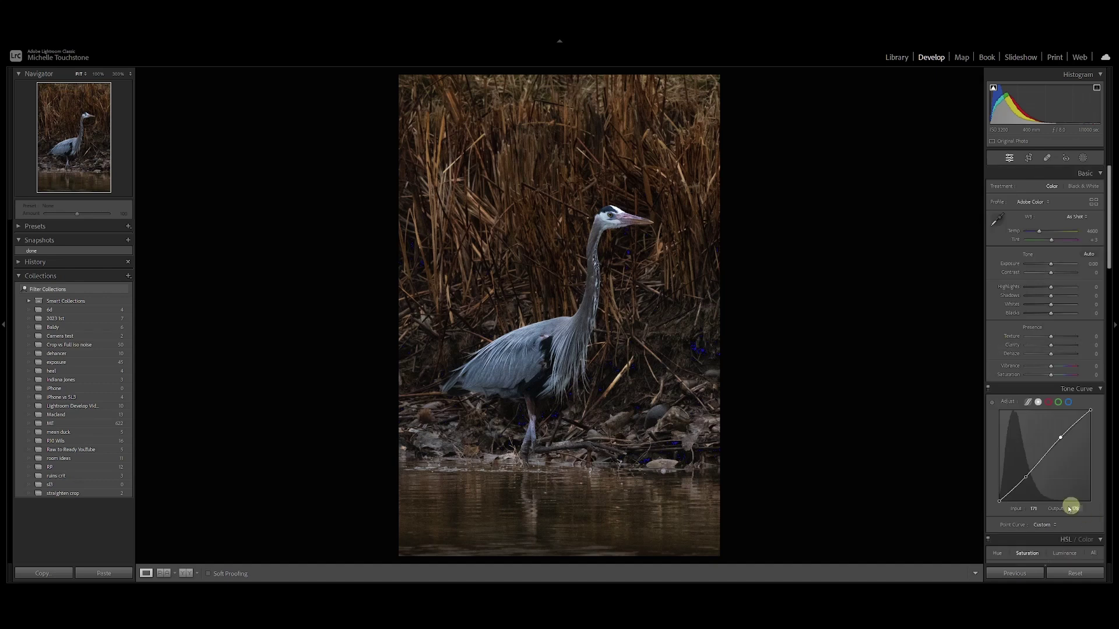
click(997, 553)
scroll(1013, 187, down, 5)
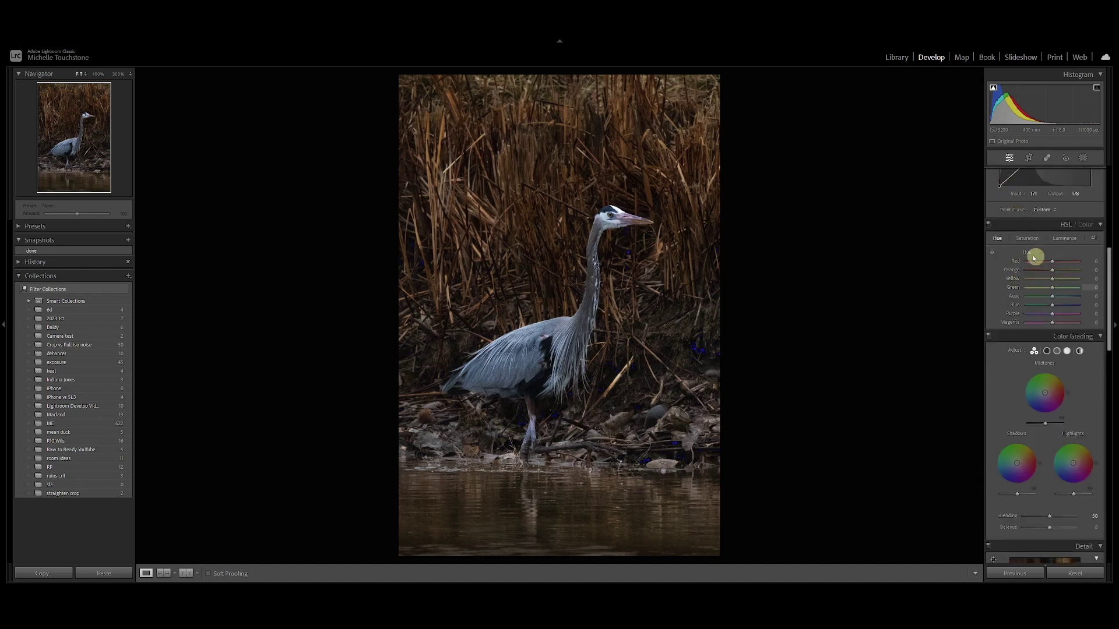
click(1027, 238)
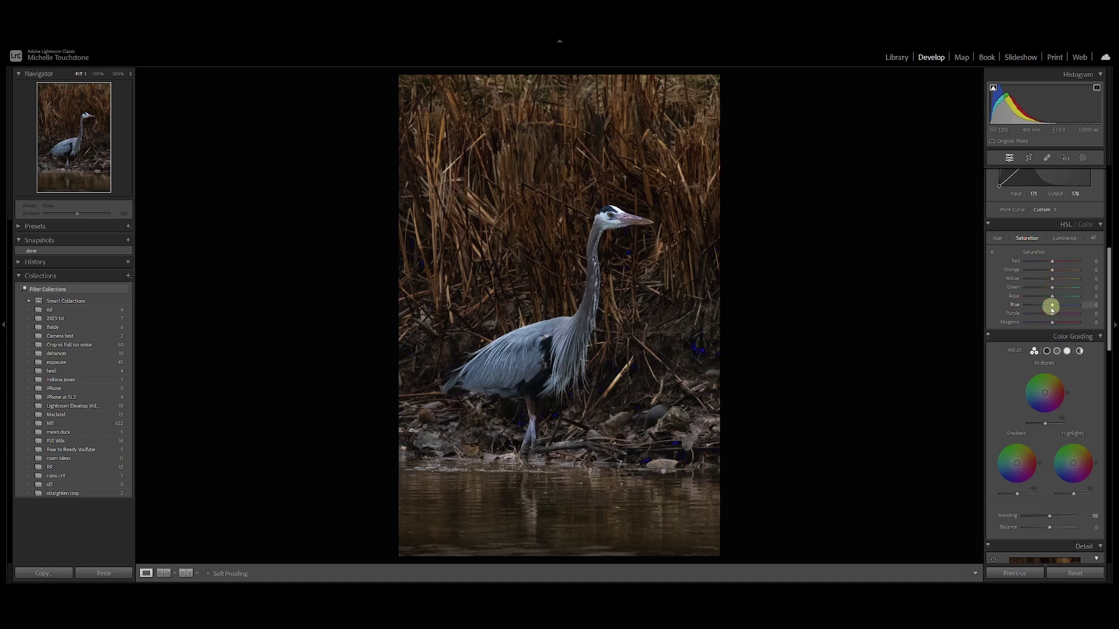
drag(1058, 309, 1052, 318)
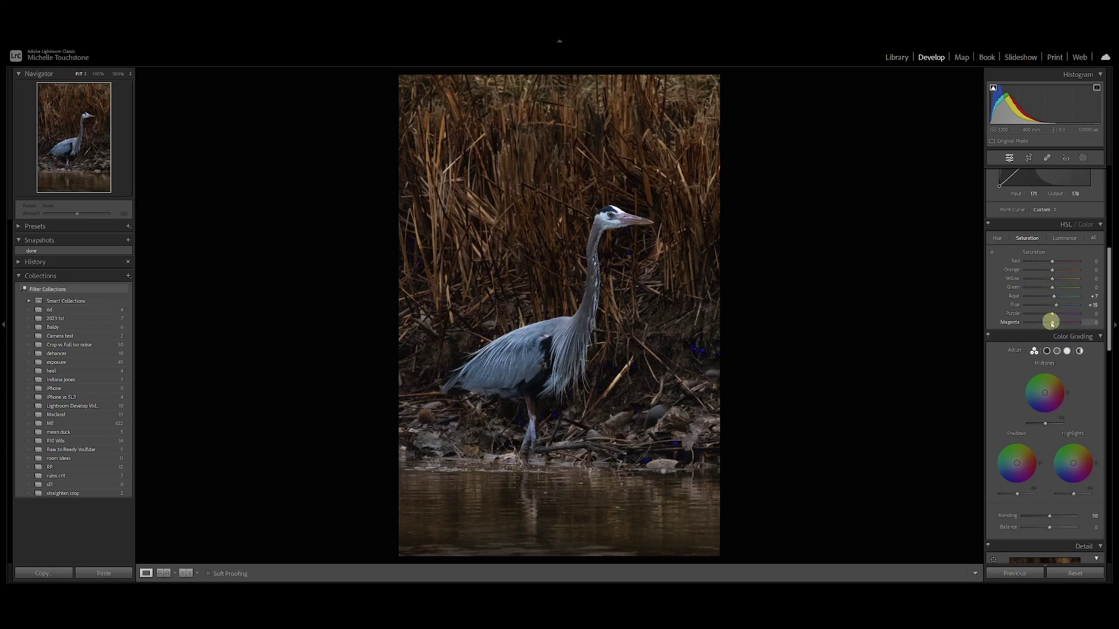
click(1064, 238)
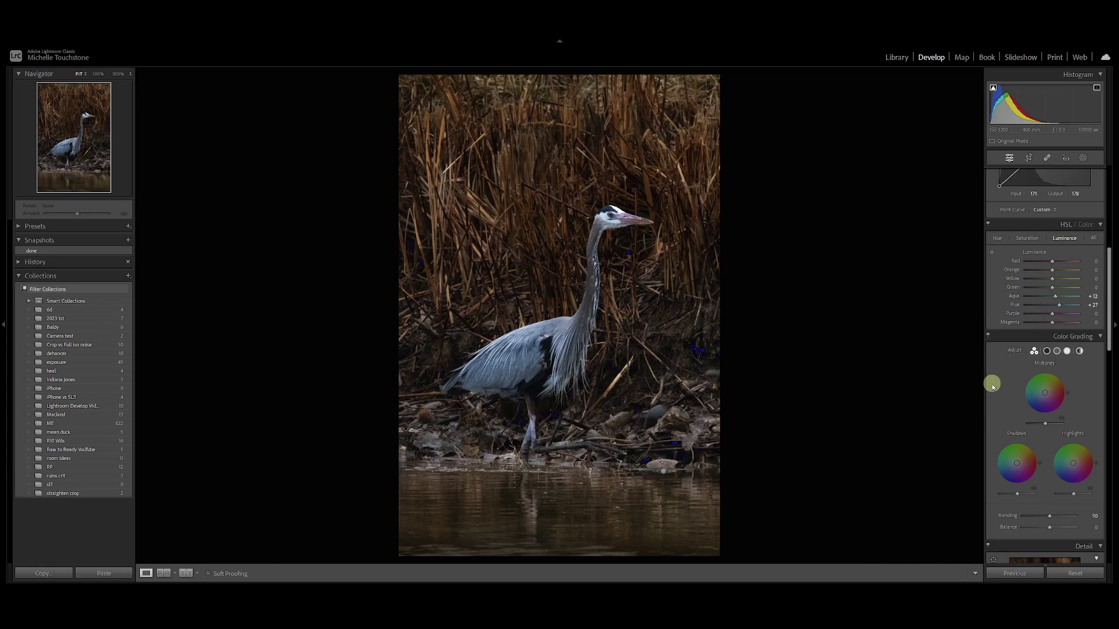
- Remove the distracting spot in the bank debris beside the heron's feet using content-aware removal at size 79 and opacity 90
click(1047, 158)
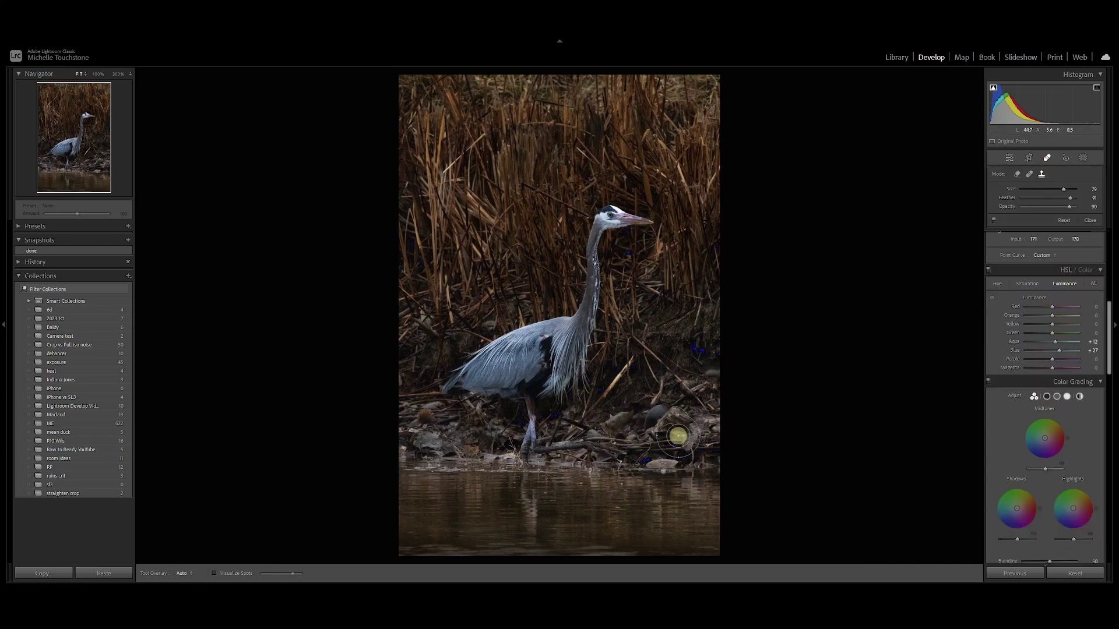
scroll(687, 449, up, 3)
click(1017, 177)
scroll(670, 430, down, 2)
scroll(676, 430, down, 1)
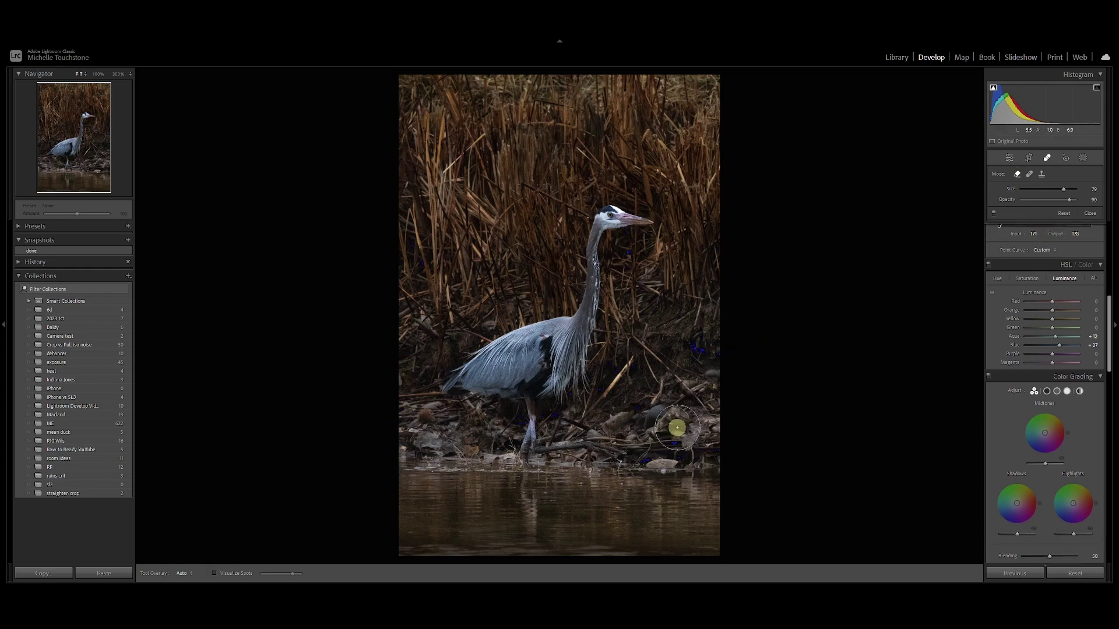
click(679, 427)
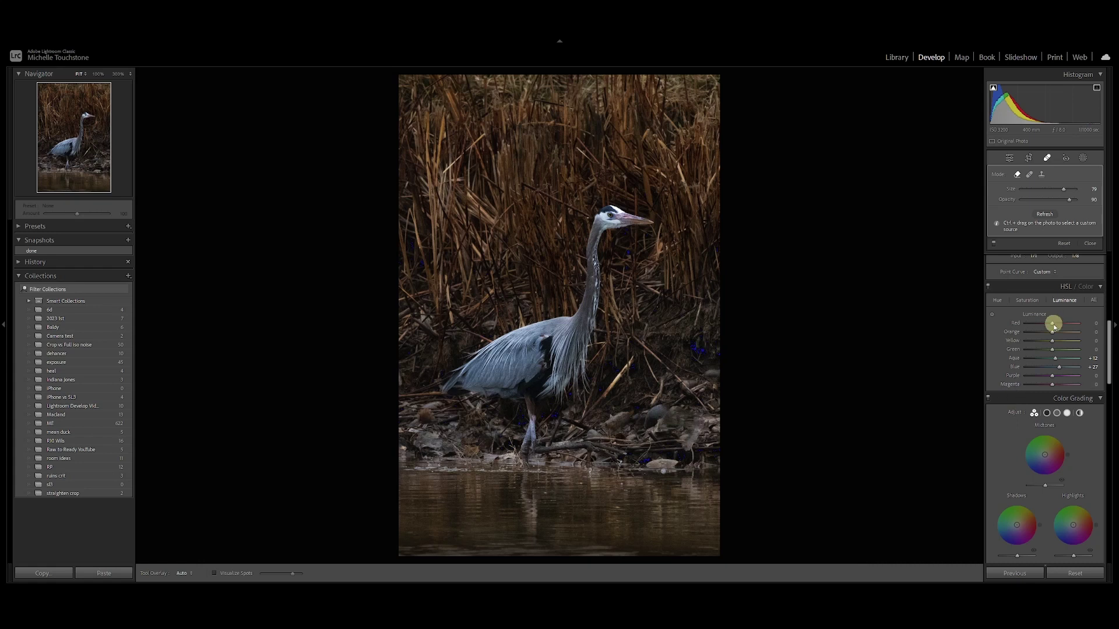
click(1091, 245)
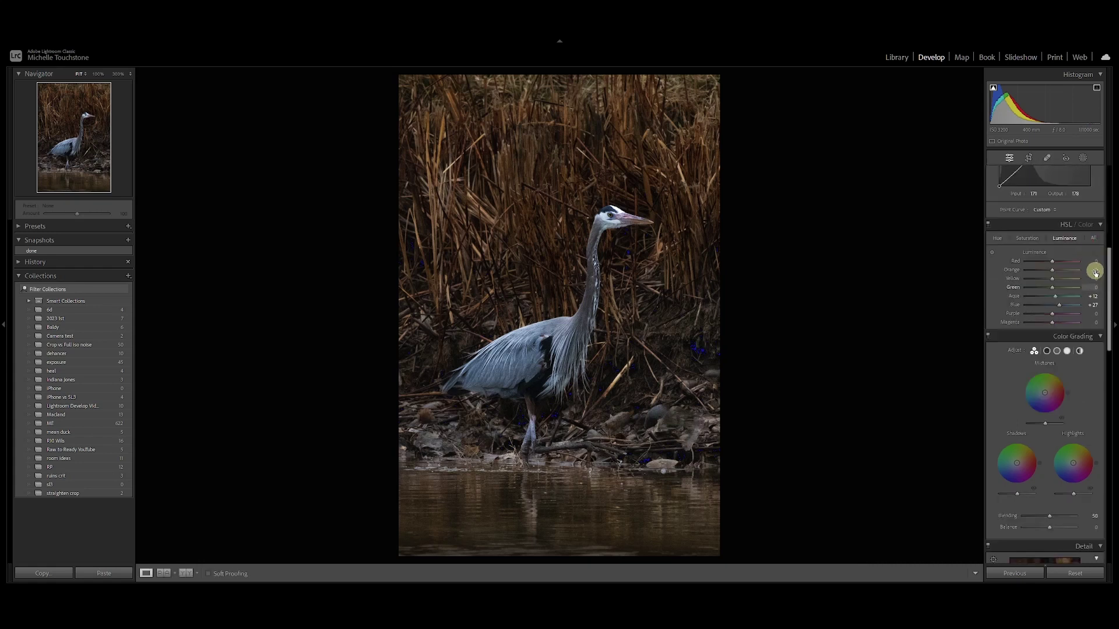
- Try out a post-crop vignette amount on the photo
drag(1107, 266, 1109, 471)
drag(1050, 385, 1051, 387)
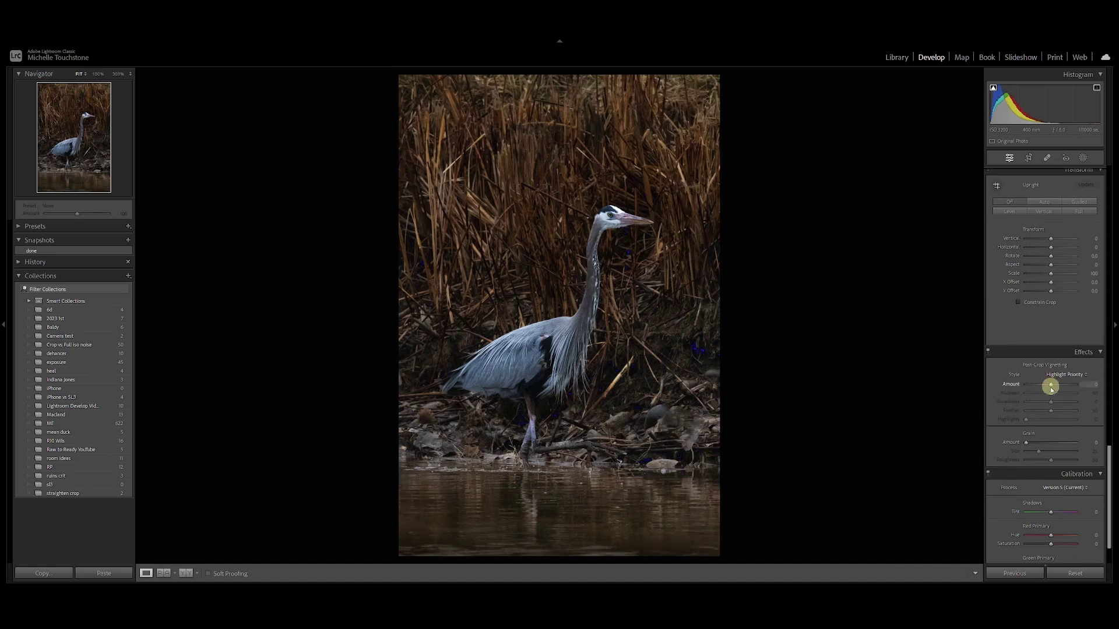
drag(1109, 465, 1091, 168)
- Paint a new brush mask over the upper and left reeds with feather 100, flow 67 and density 68, and set its exposure to -0.87
click(1080, 158)
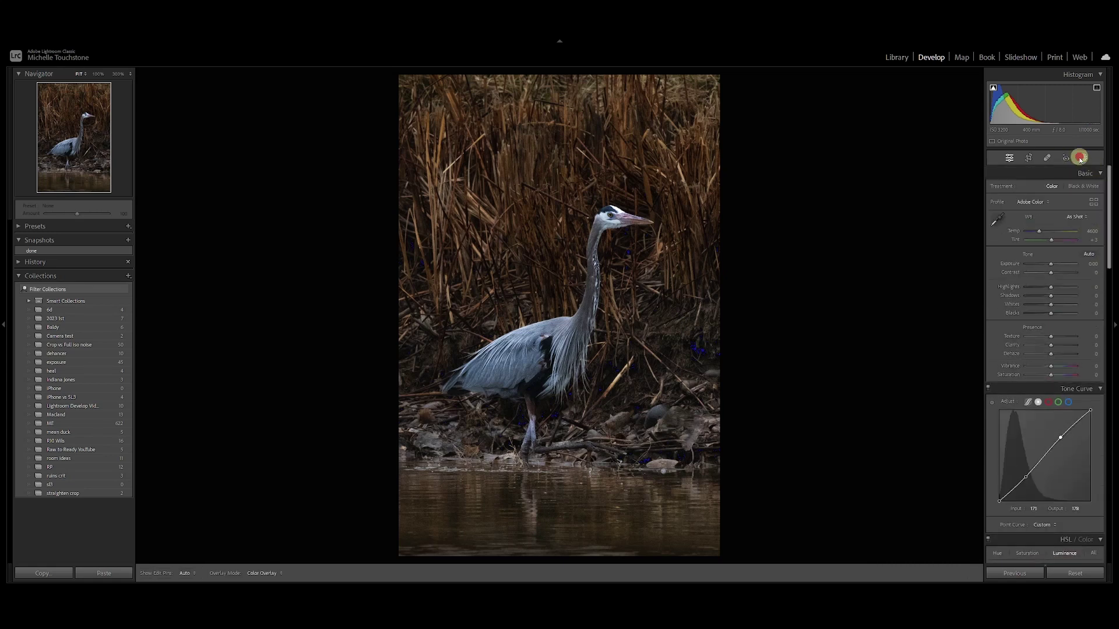
click(903, 87)
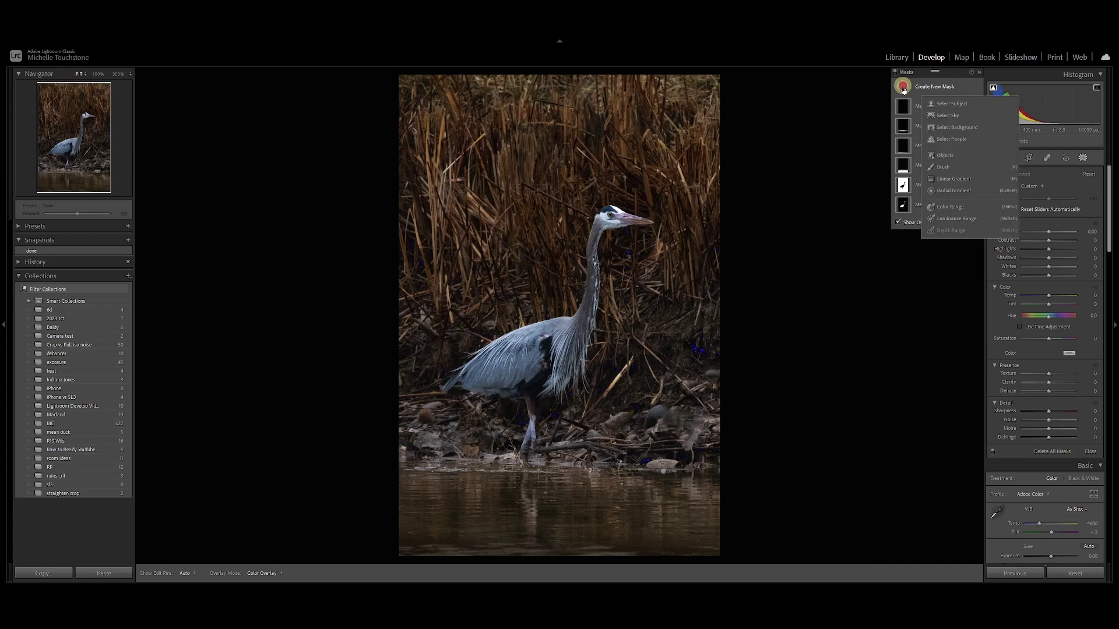
click(940, 168)
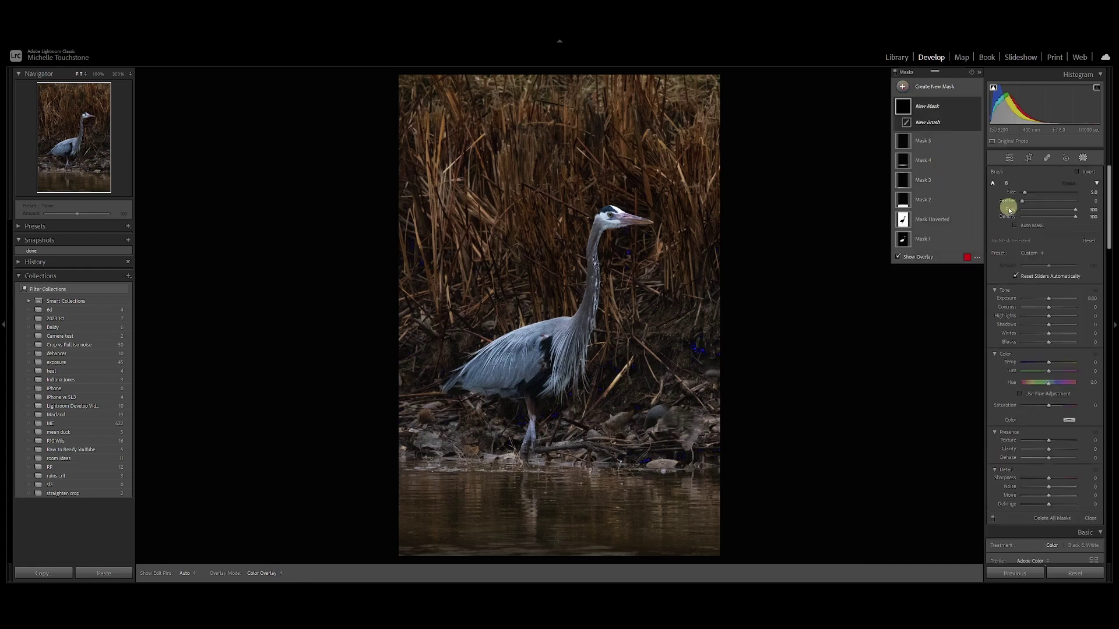
mouse_move(1021, 201)
mouse_down()
mouse_move(1081, 201)
mouse_move(1058, 210)
mouse_move(1065, 219)
mouse_up()
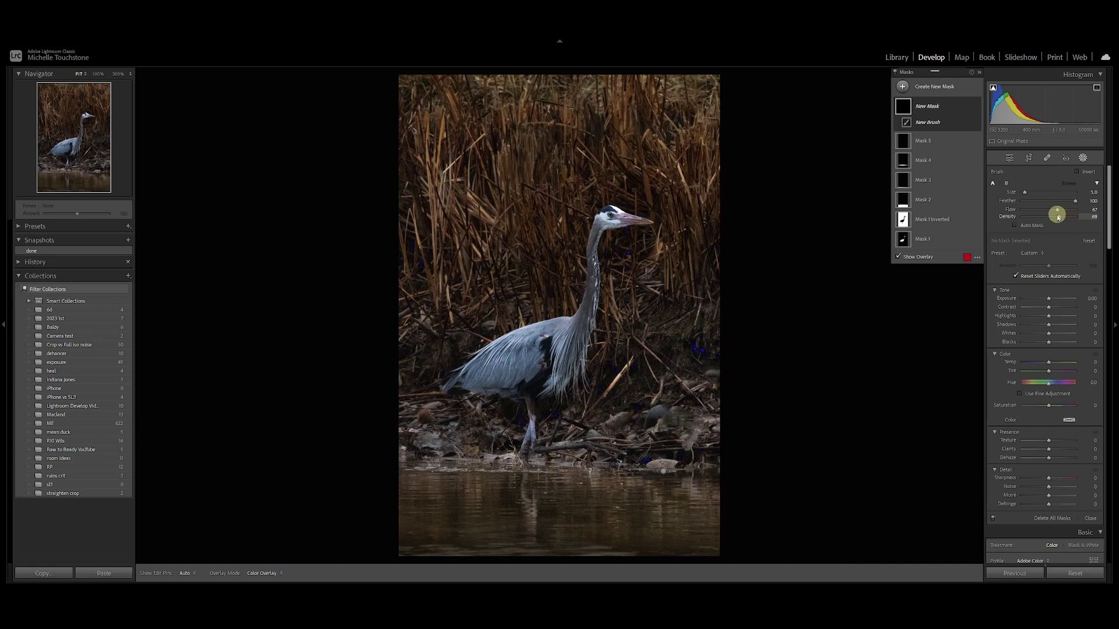
scroll(617, 145, up, 8)
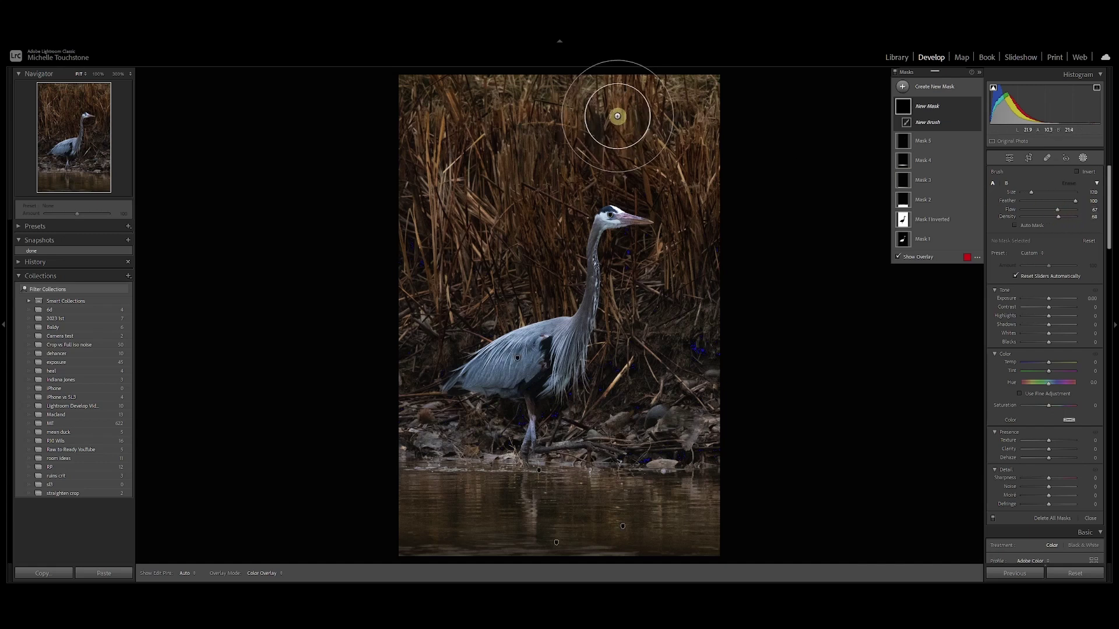
drag(617, 109, 607, 95)
key(h)
scroll(430, 93, up, 2)
mouse_move(422, 94)
mouse_down()
mouse_move(375, 187)
mouse_move(387, 237)
mouse_move(374, 242)
mouse_move(398, 96)
mouse_move(487, 55)
mouse_move(375, 200)
mouse_move(392, 237)
mouse_up()
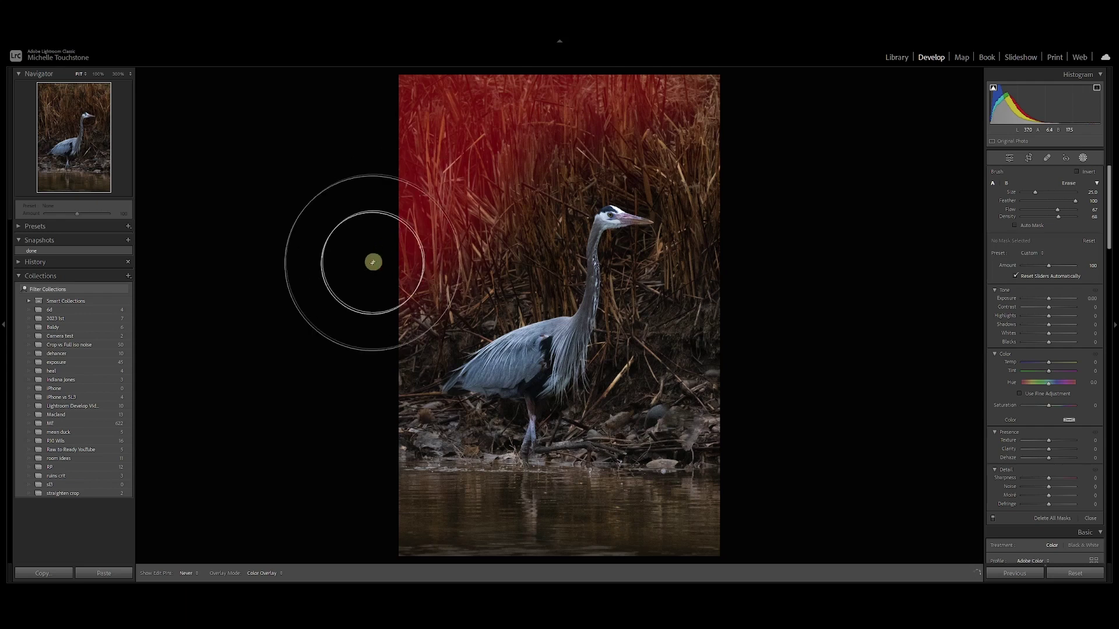
key(h)
drag(1049, 299, 1044, 301)
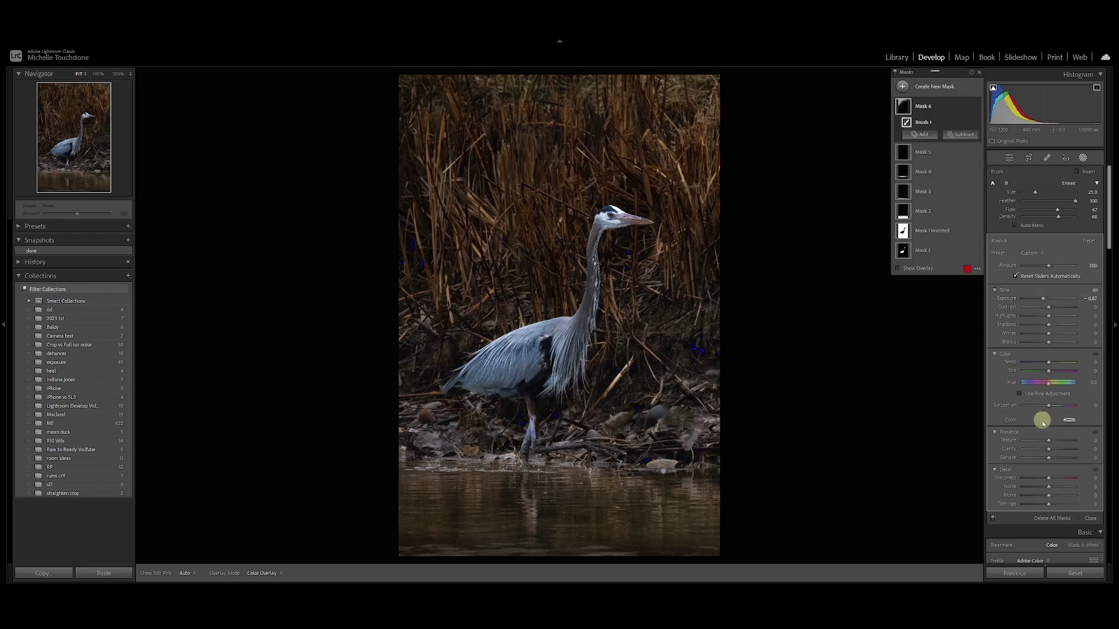
- Soften the background by setting the inverted heron mask's sharpness to -35 and texture to -13
mouse_move(925, 231)
click(931, 232)
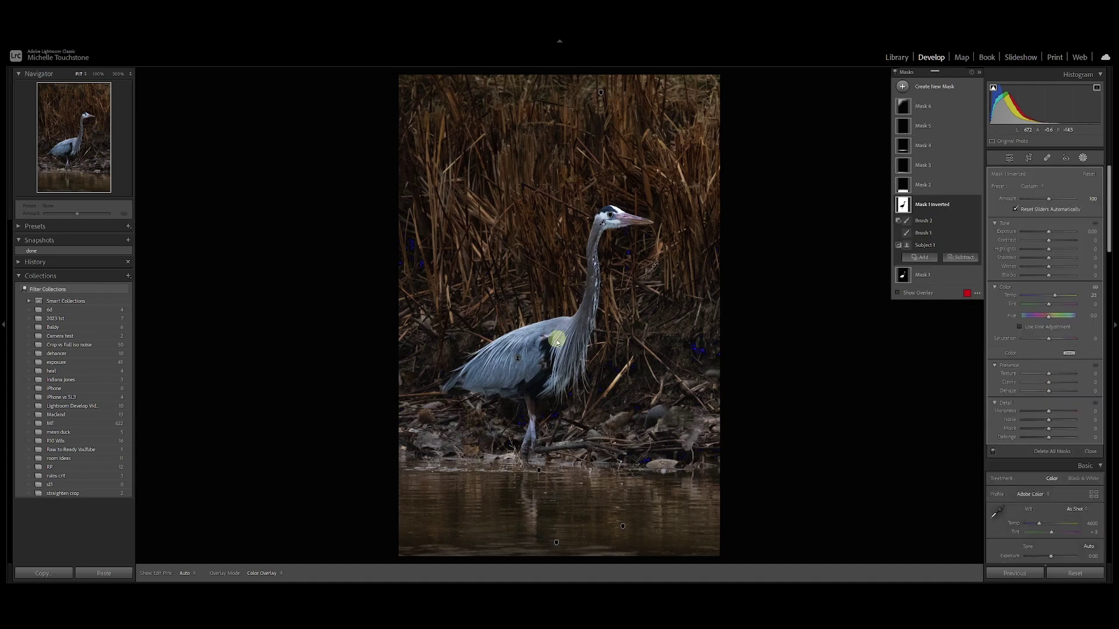
mouse_move(902, 206)
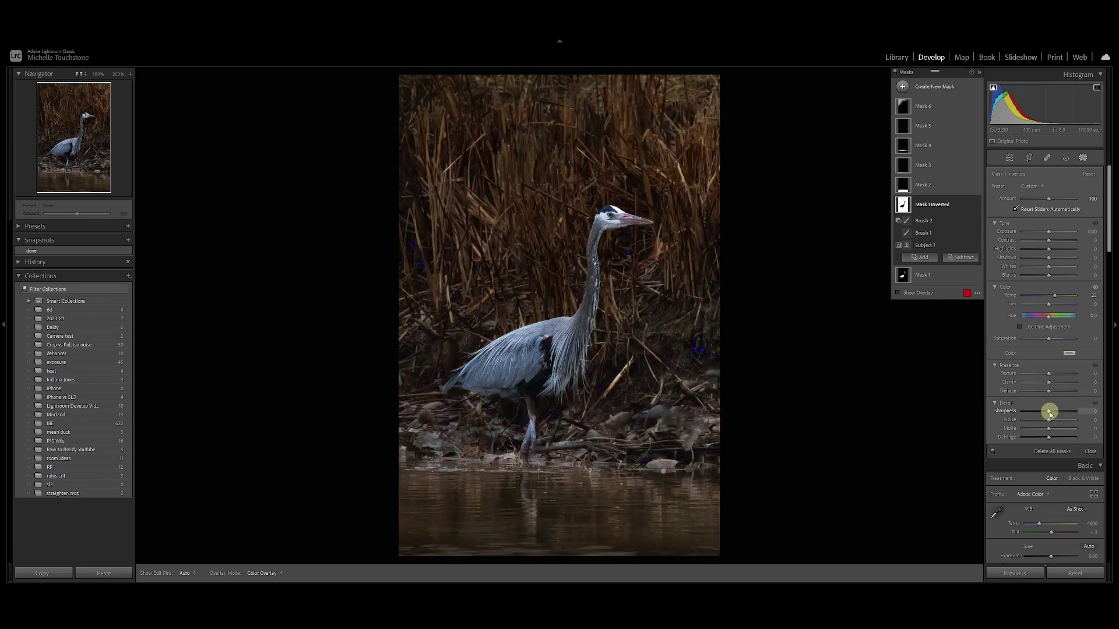
drag(1049, 411, 1048, 413)
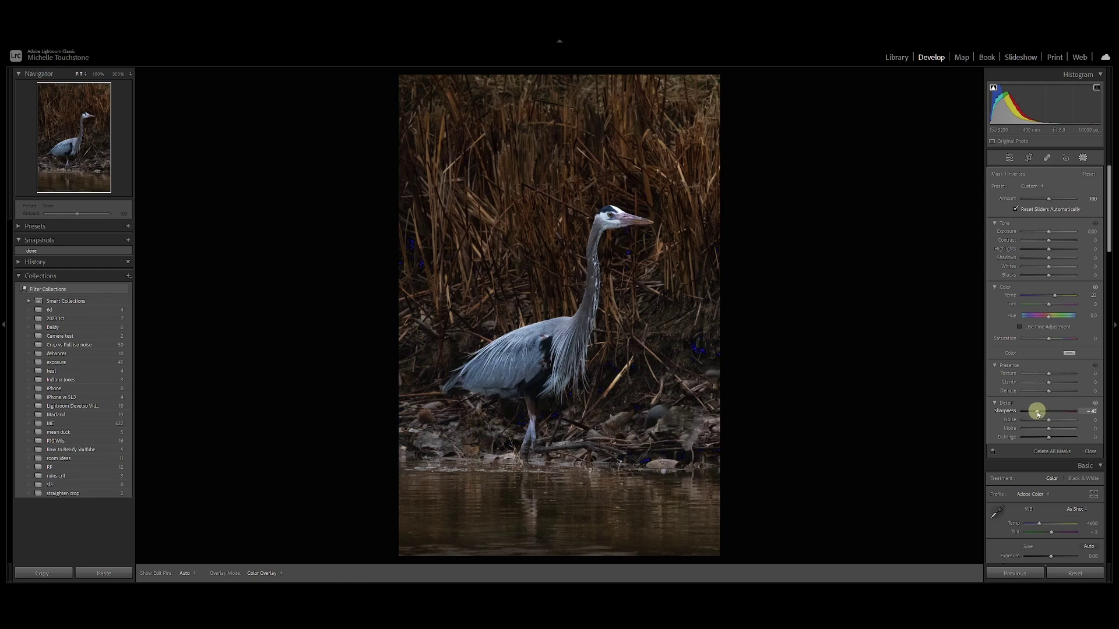
click(1048, 376)
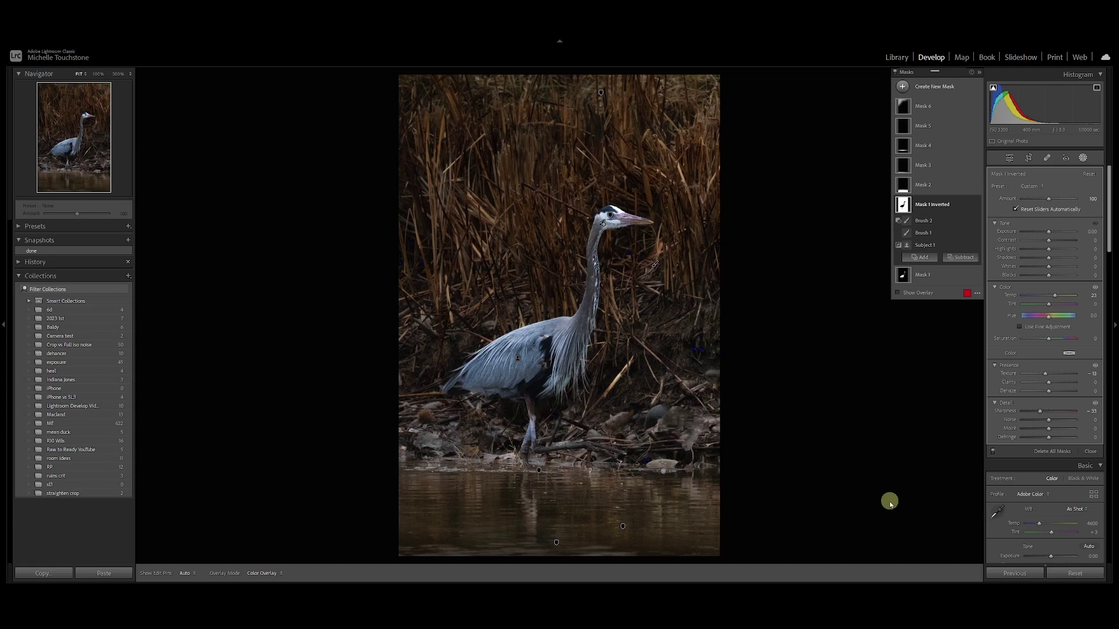
- Compare the photo with all masks hidden and shown again, and close masking
click(895, 74)
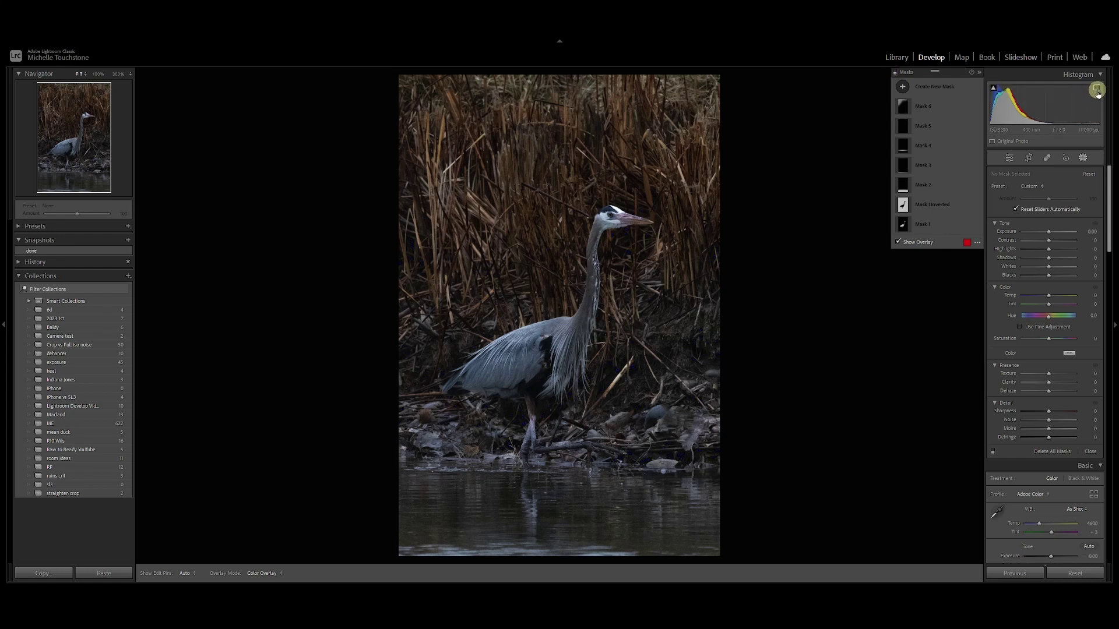
click(895, 74)
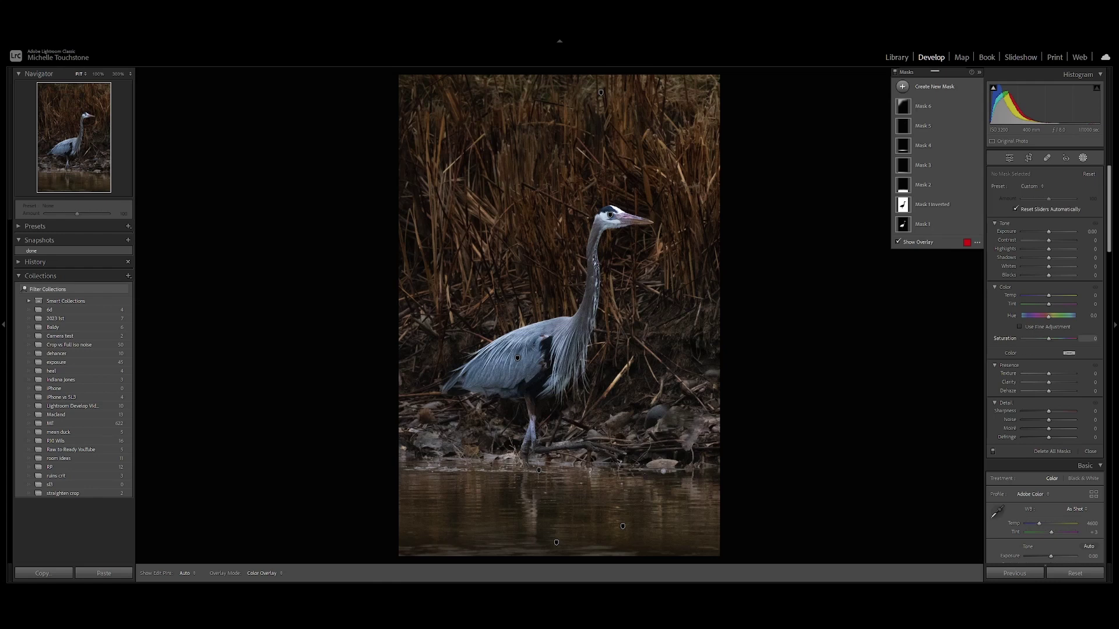
click(1091, 452)
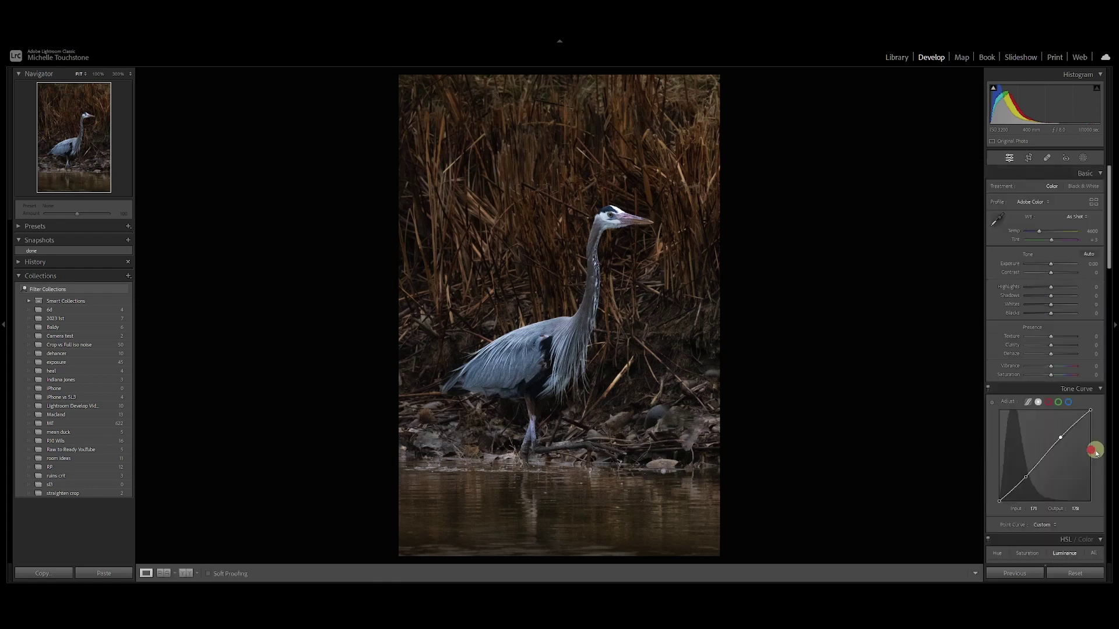
- Set the sharpening amount to 0 and raise luminance noise reduction to 29, with the heron viewed at 100%
drag(1109, 211, 1113, 355)
drag(1039, 314, 1025, 314)
click(1026, 364)
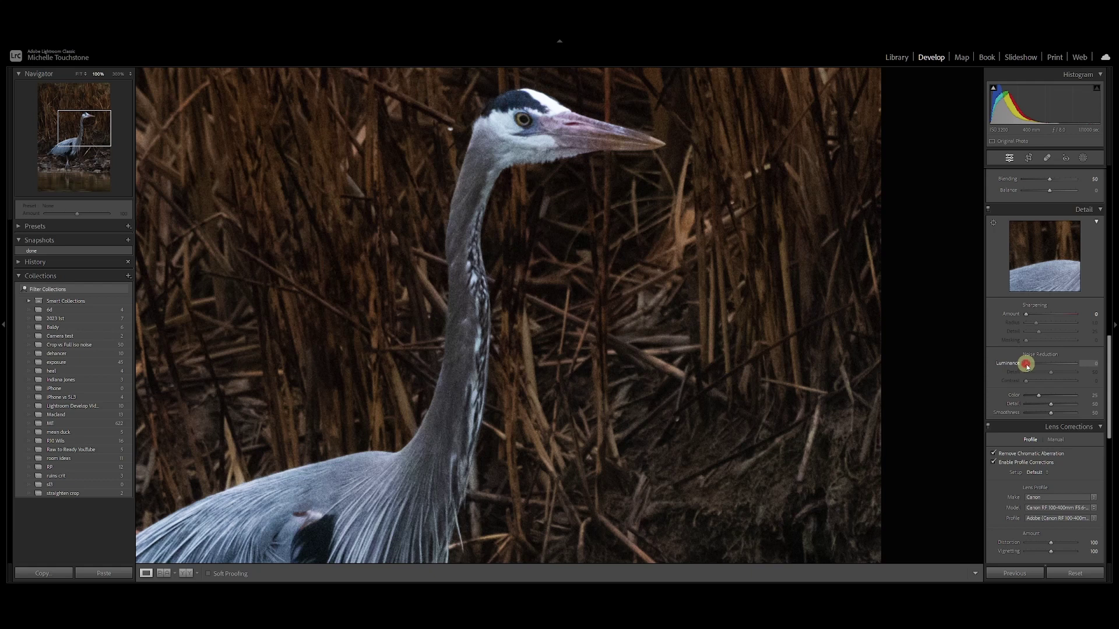
drag(1035, 365, 1040, 366)
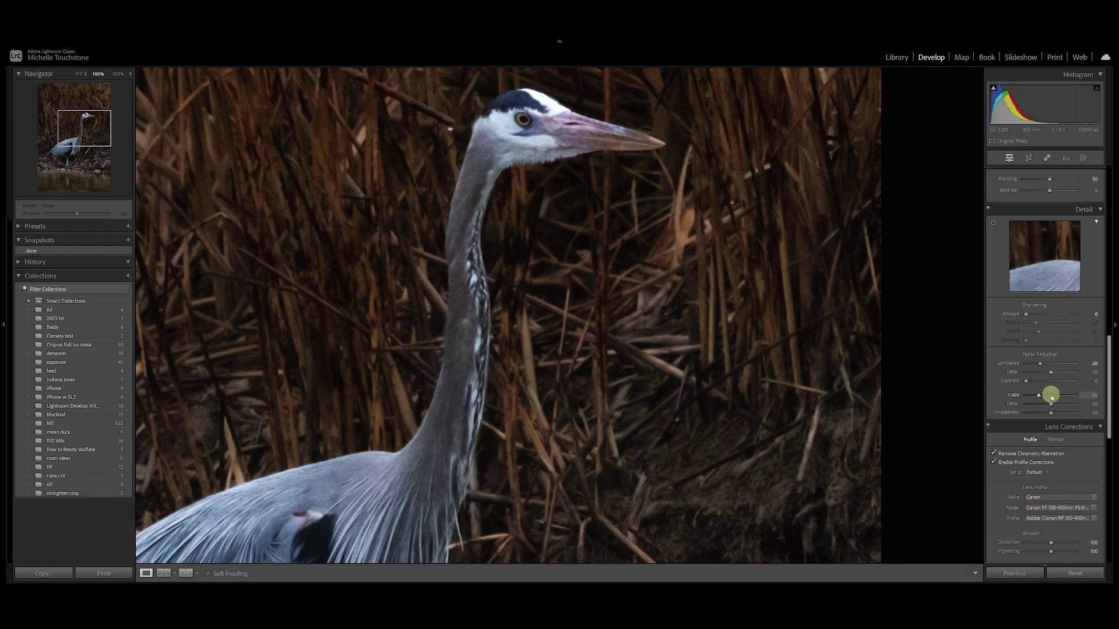
key(alt)
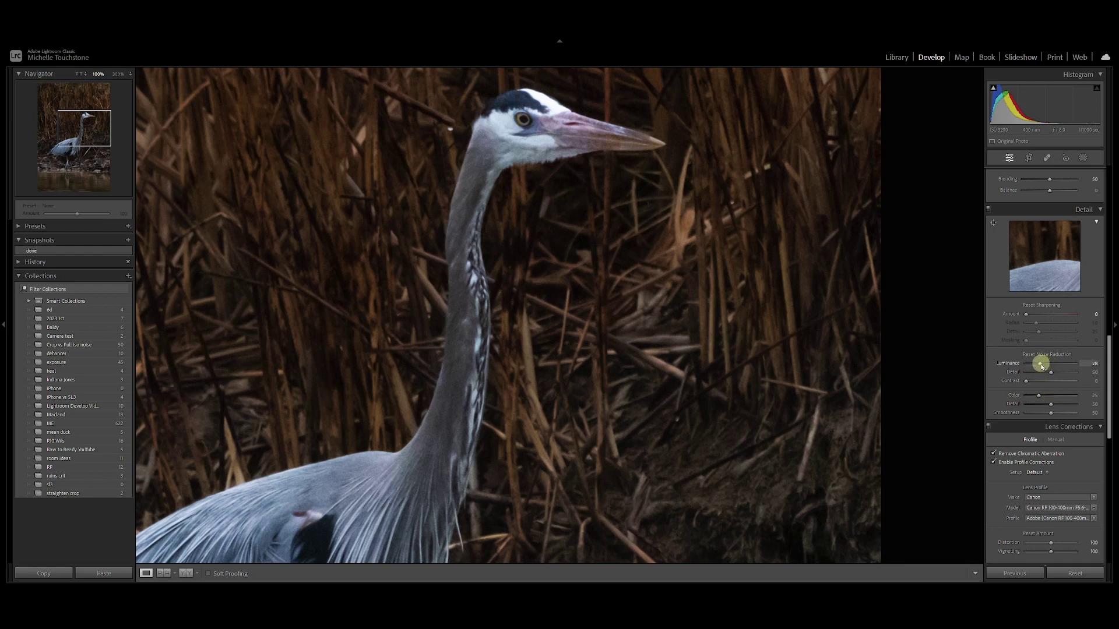
- Refine the noise reduction with luminance detail 60, luminance contrast 56 and color 8
alt+click(1052, 376)
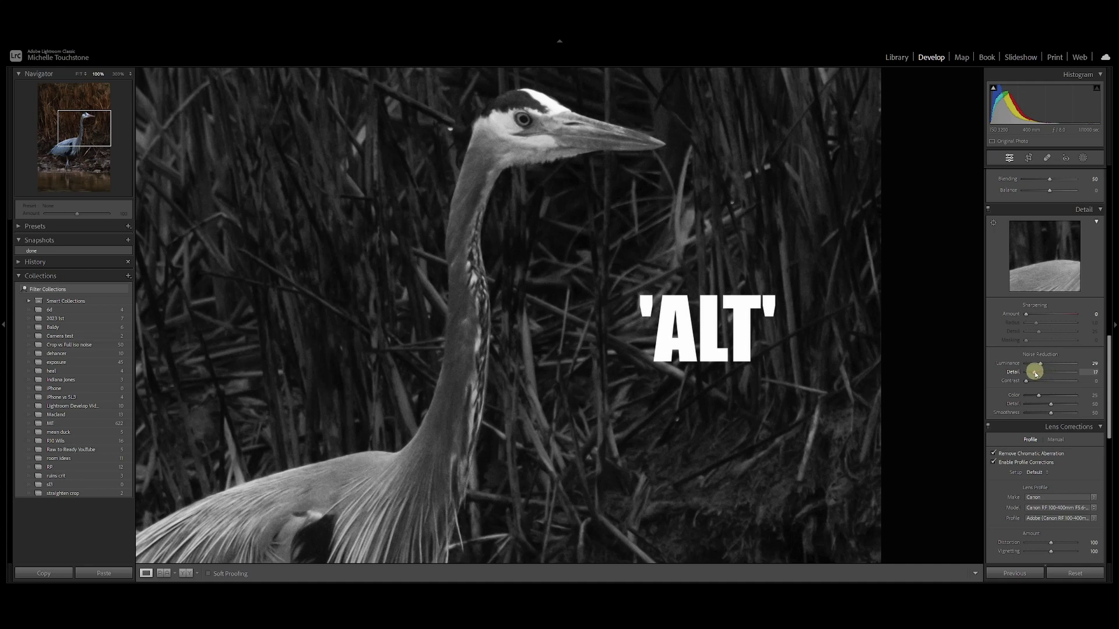
mouse_move(1034, 375)
mouse_down()
mouse_move(1021, 374)
mouse_move(1053, 373)
mouse_up()
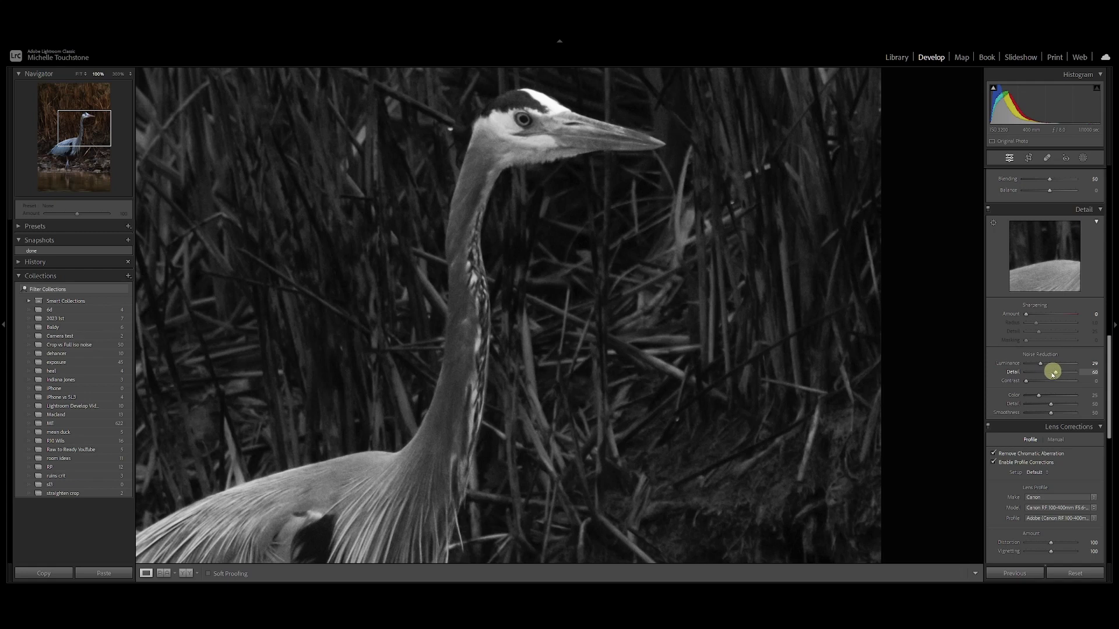
drag(1026, 380, 1049, 383)
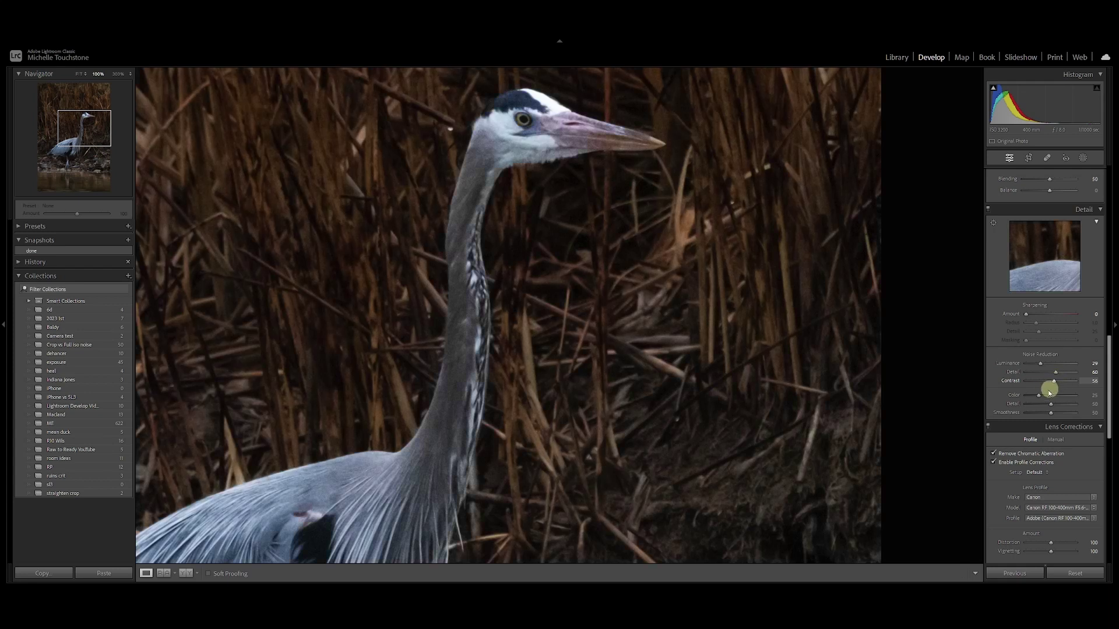
drag(1039, 395, 1030, 395)
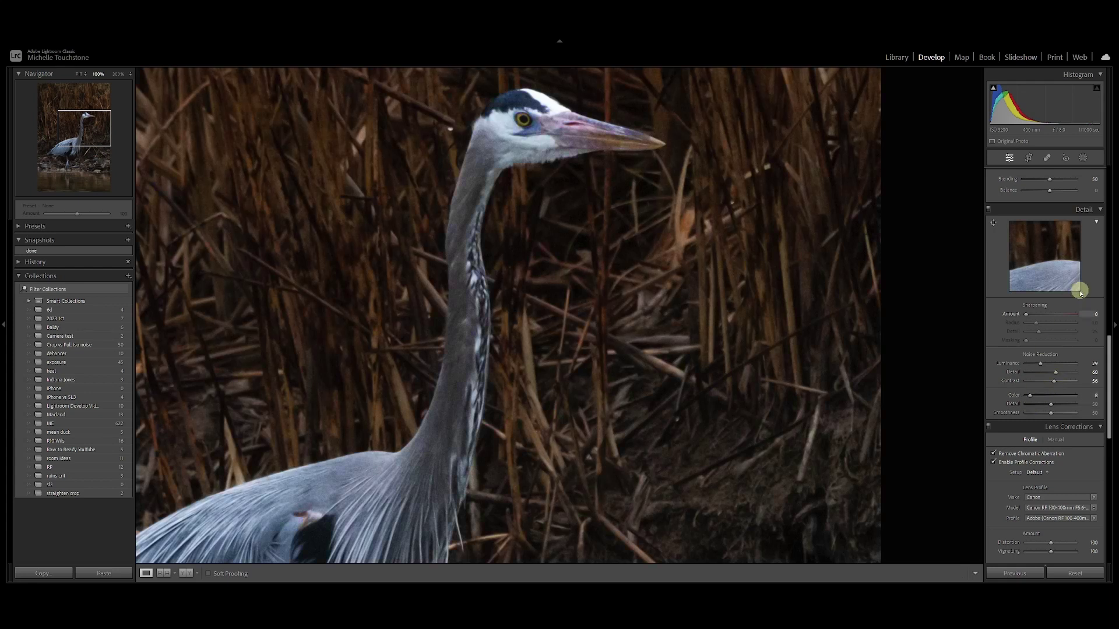
- Centre the detail preview on the heron's back feathers and set sharpening amount to 74 and radius to 1.3
click(994, 222)
click(371, 515)
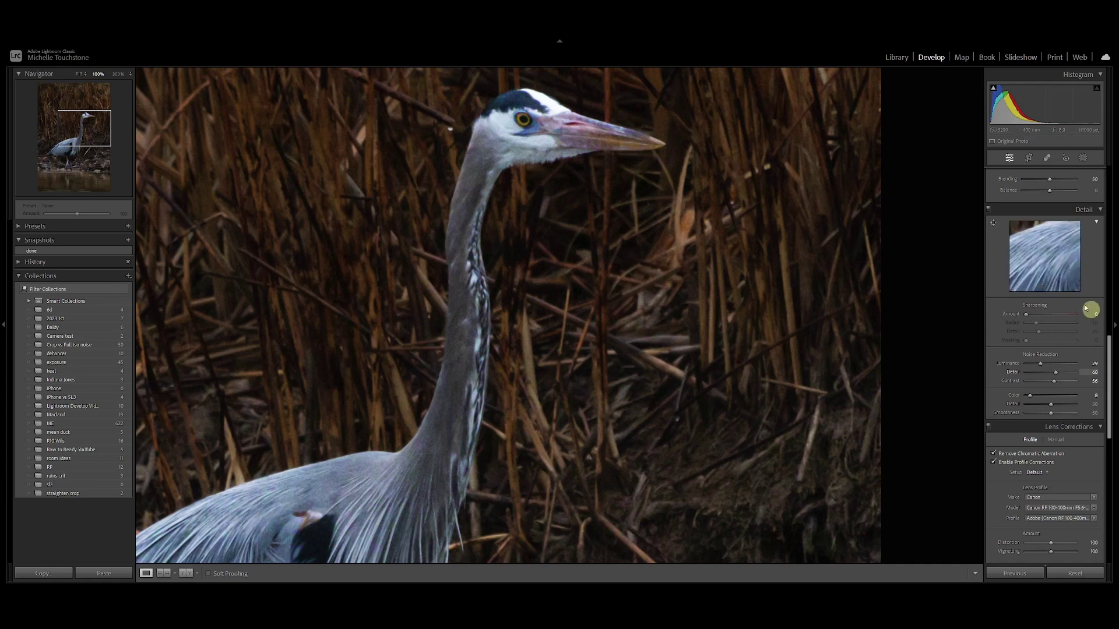
key(alt)
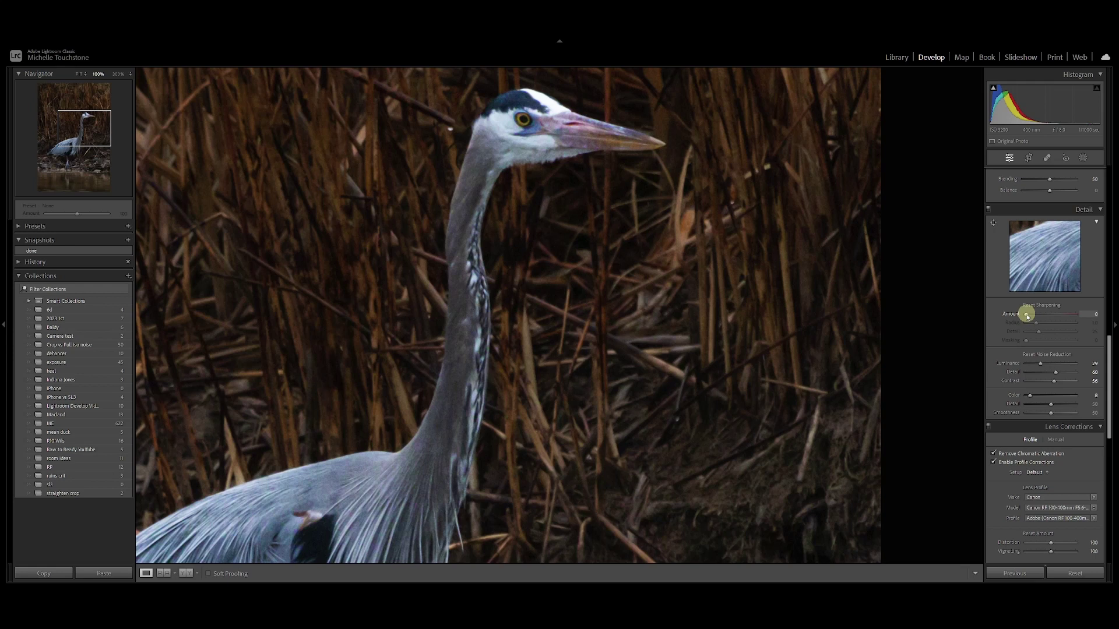
mouse_move(1027, 316)
mouse_down()
mouse_move(1054, 320)
mouse_move(1042, 326)
mouse_up()
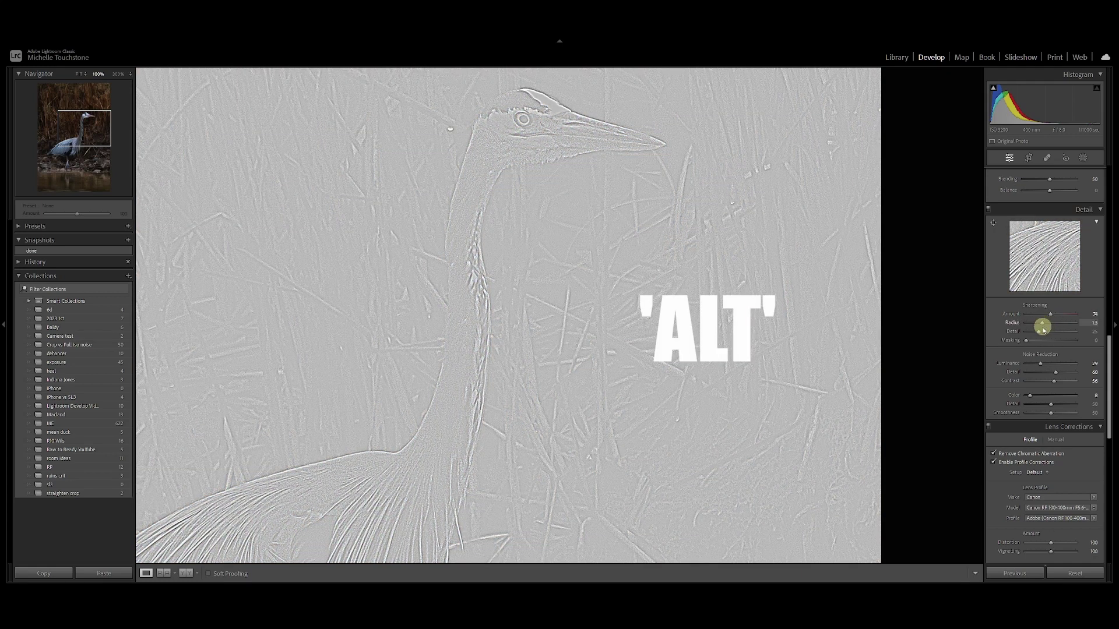
- Set the sharpening detail to 49 and masking to 78
drag(1042, 330, 1048, 333)
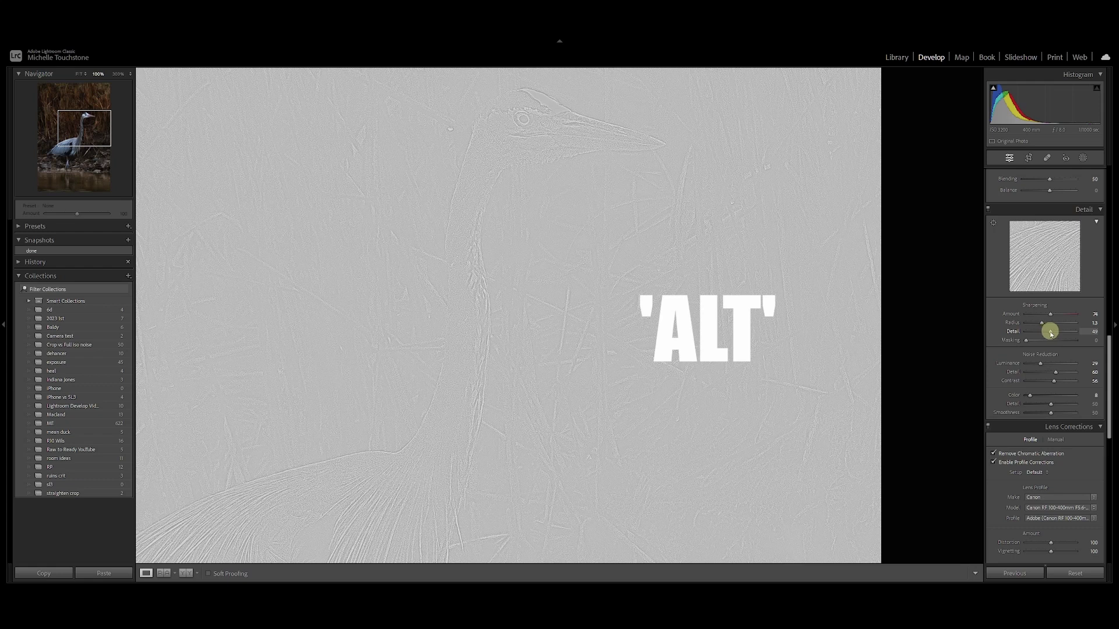
drag(1051, 333, 1050, 333)
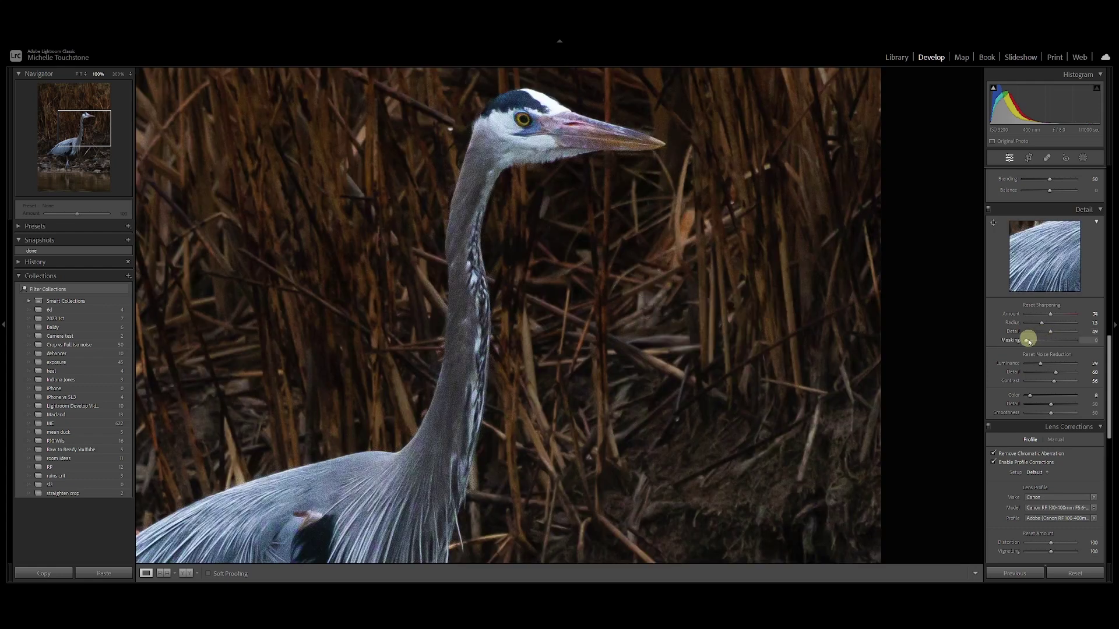
drag(1029, 340, 1070, 342)
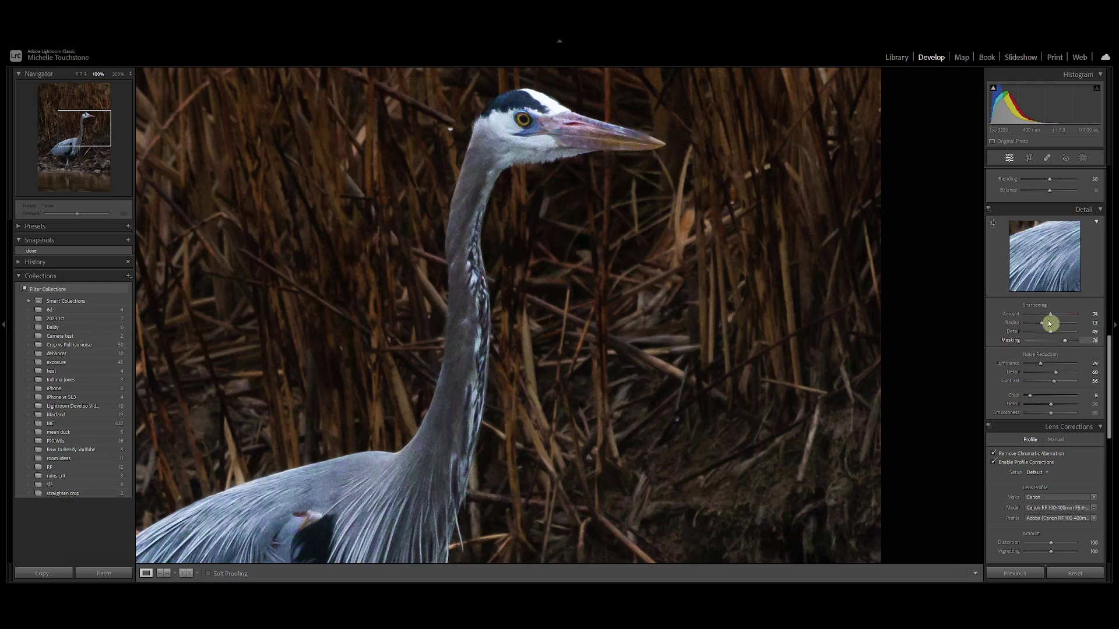